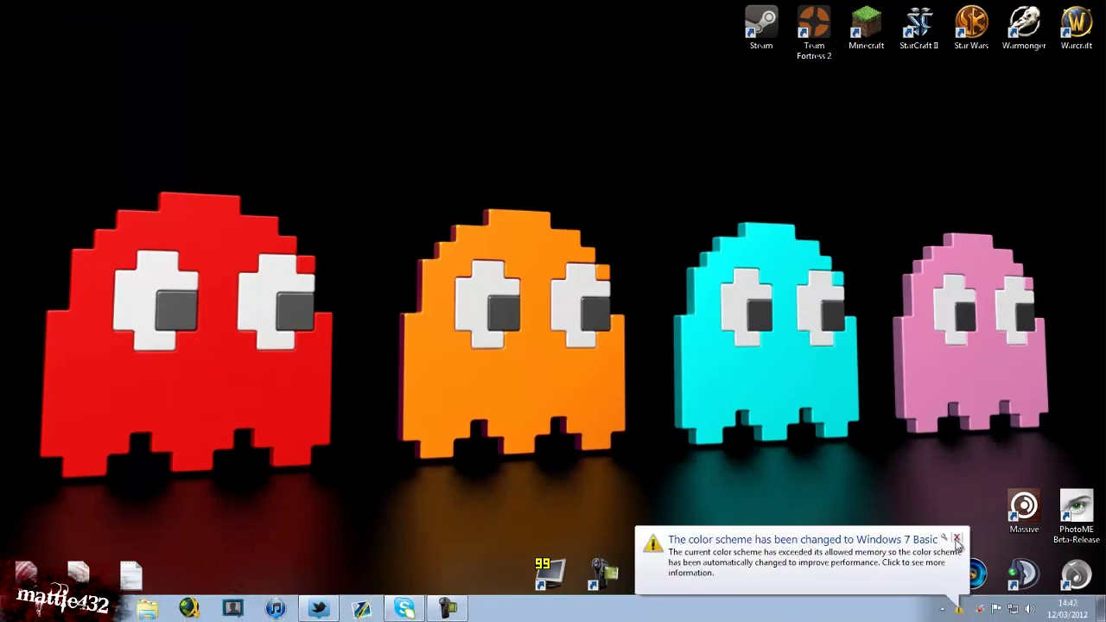
Dismiss the color scheme notification and upload the desktop image 1330387408870.jpg to imgur.com with Rightload.
click(958, 543)
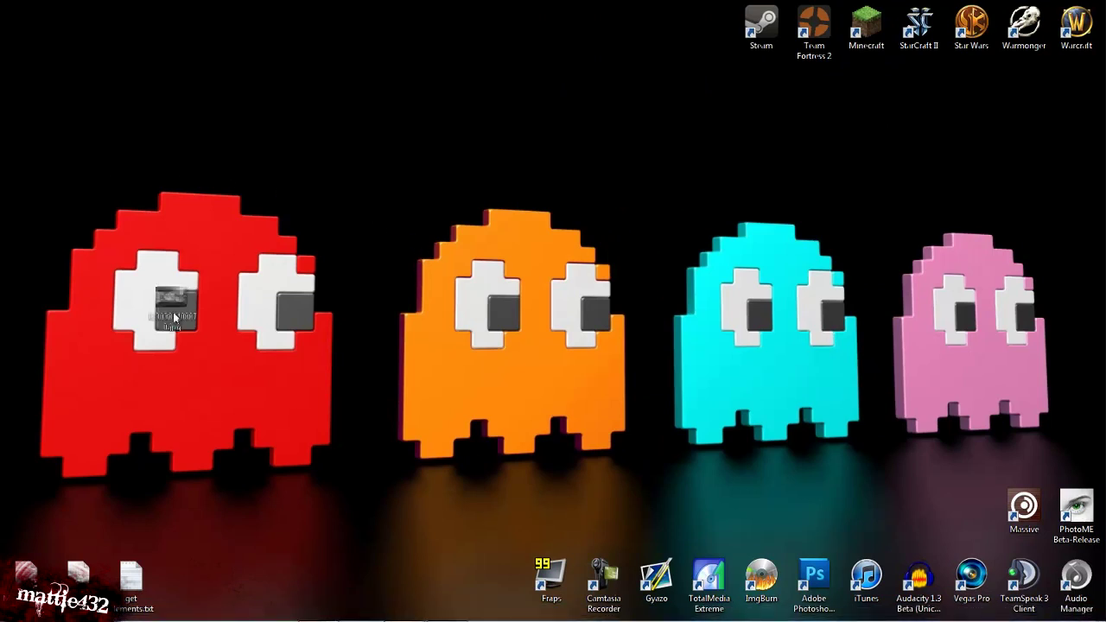
drag(443, 250, 400, 160)
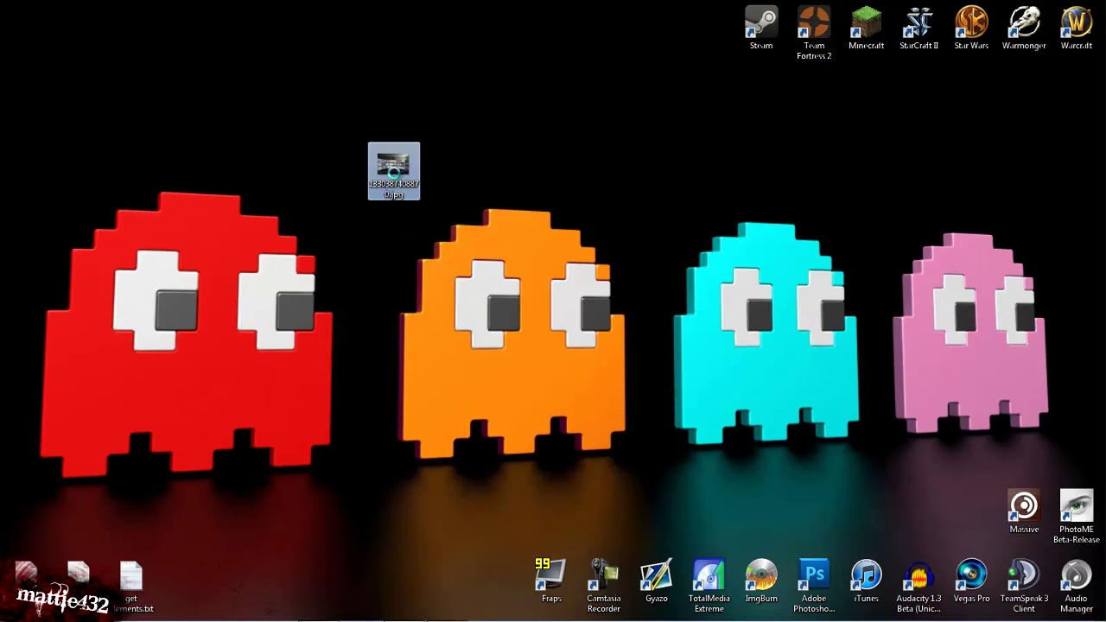
right_click(395, 180)
mouse_move(474, 364)
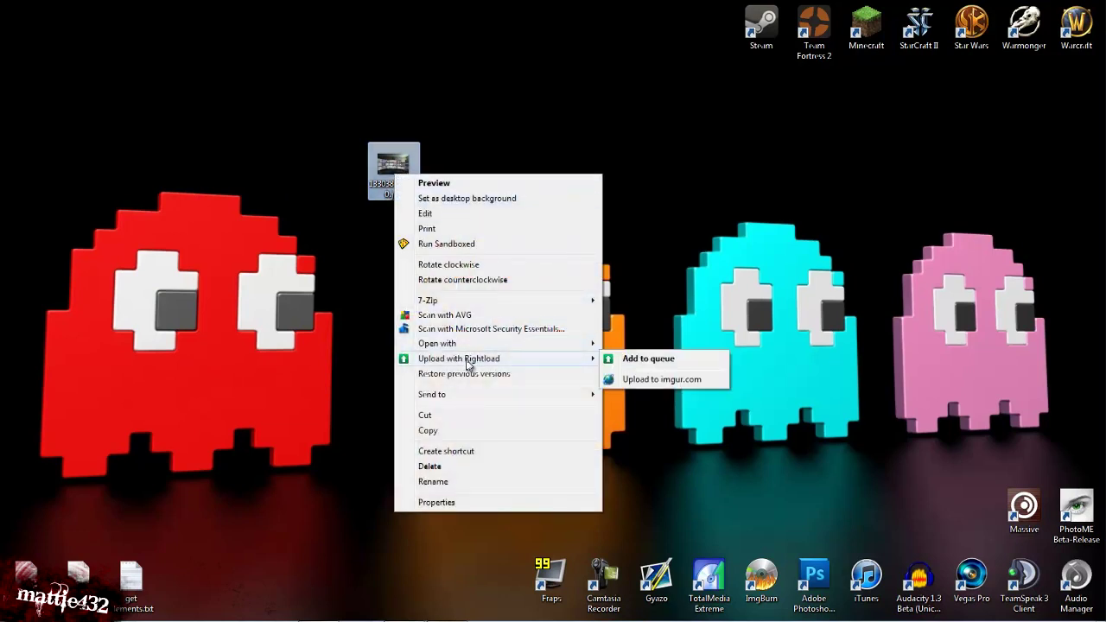
click(638, 382)
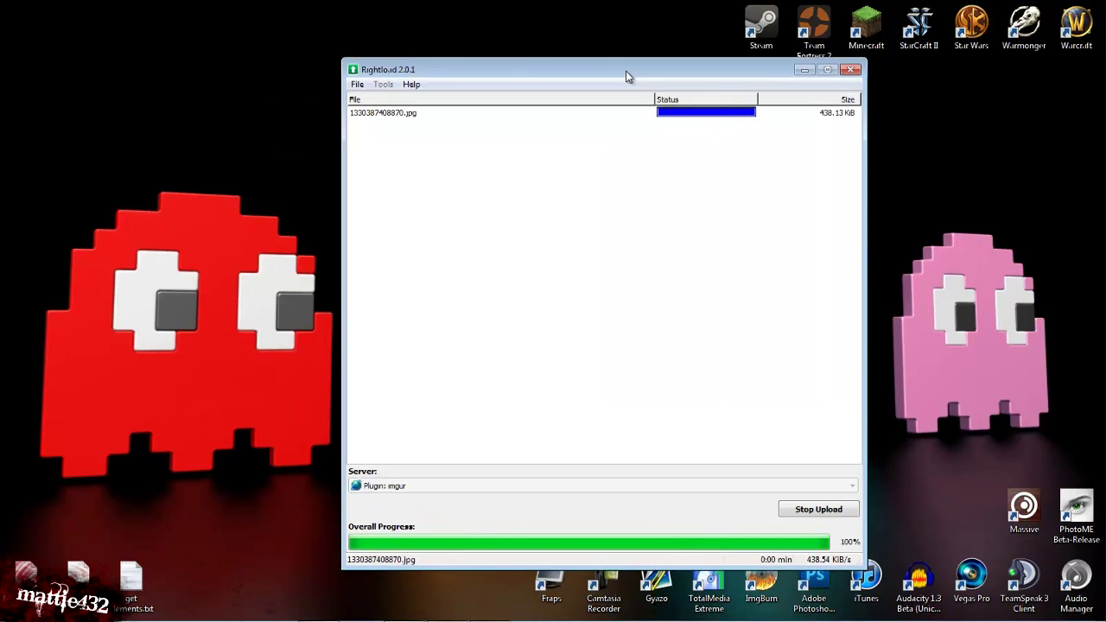
View the uploaded image's imgur link and close the upload summary.
drag(626, 71, 606, 63)
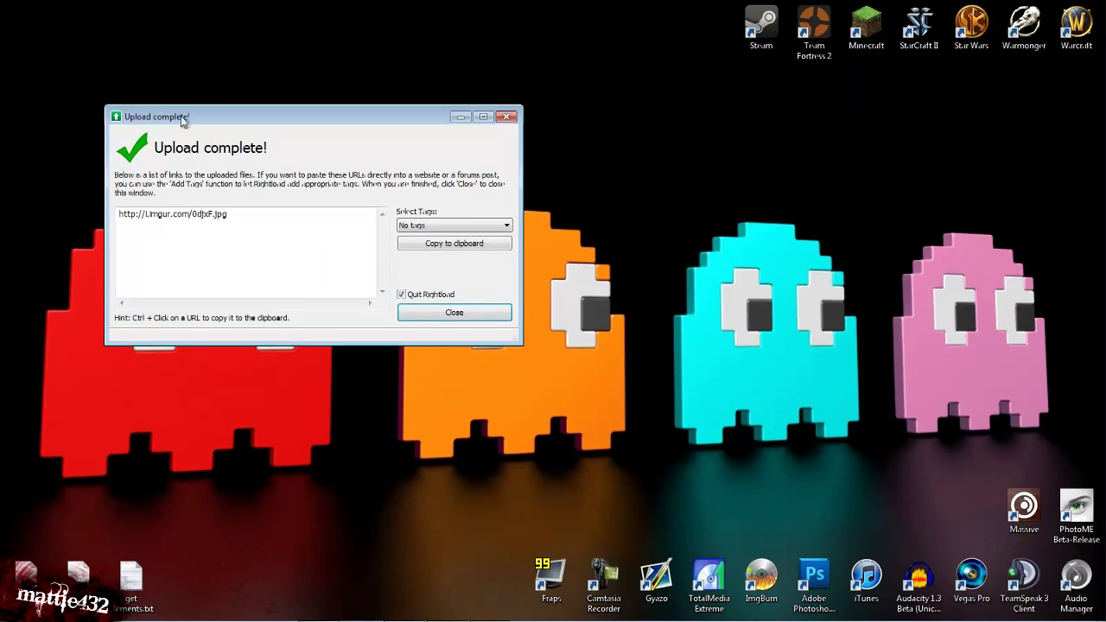
drag(182, 121, 230, 114)
click(181, 239)
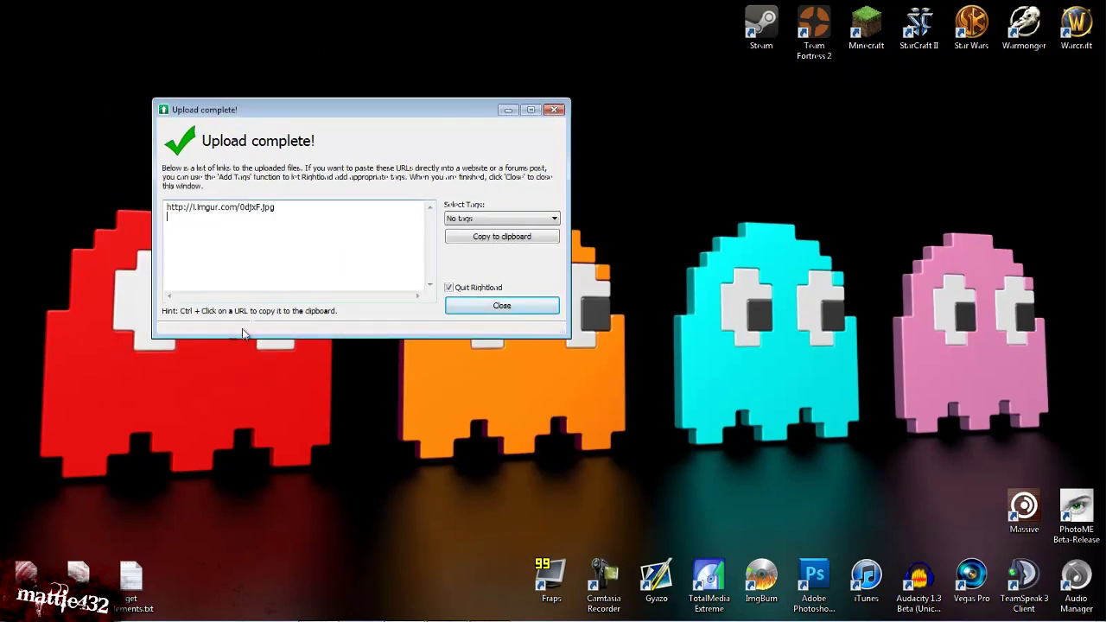
click(502, 305)
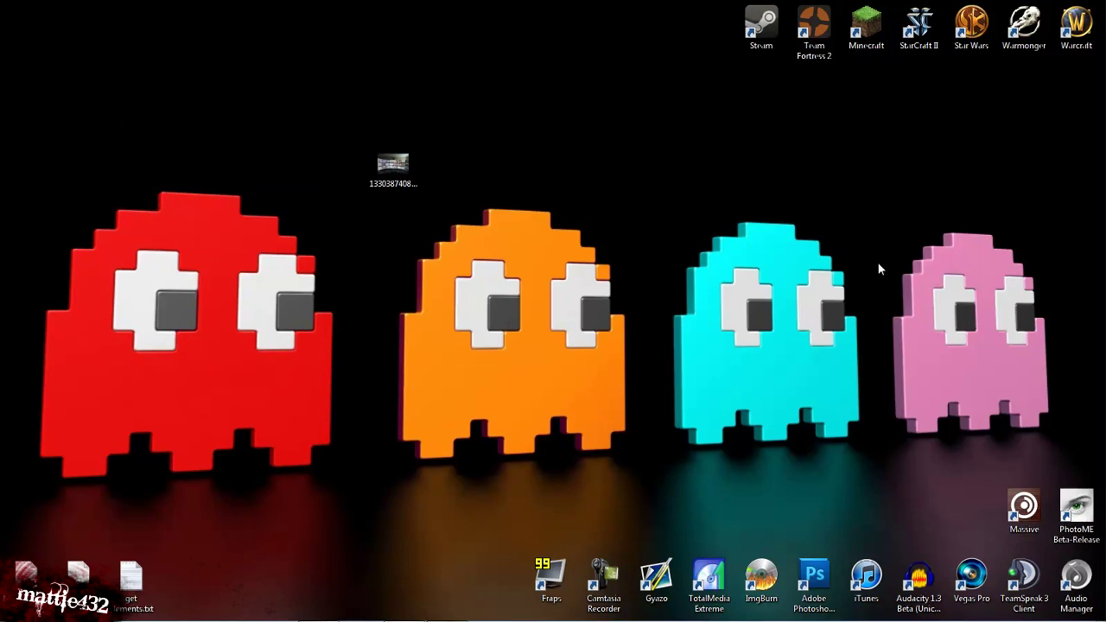
right_click(395, 175)
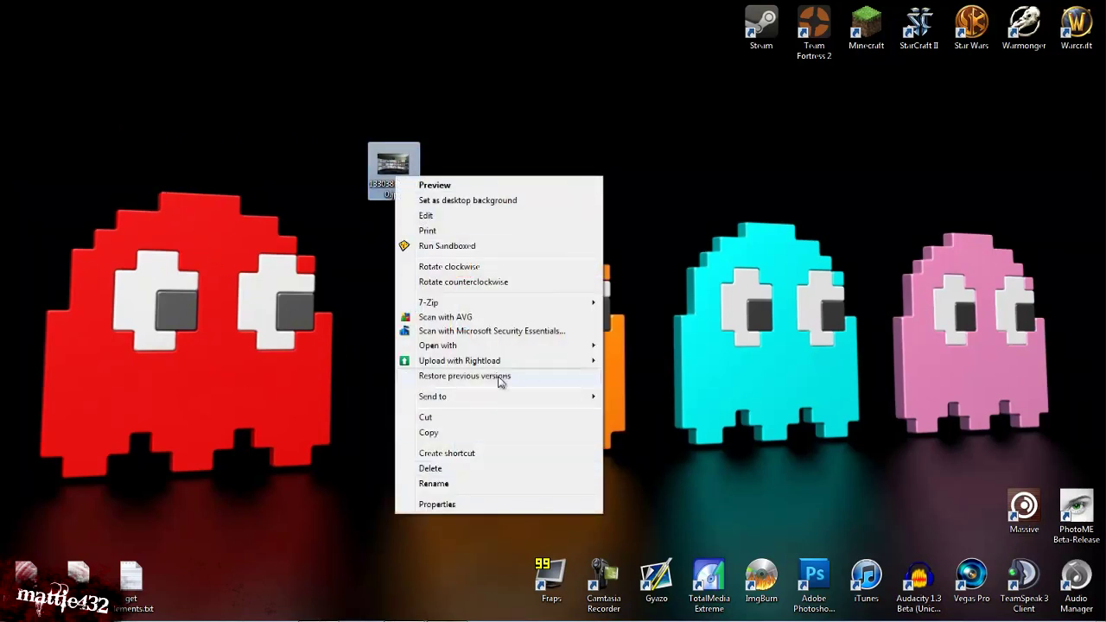
mouse_move(501, 361)
click(674, 376)
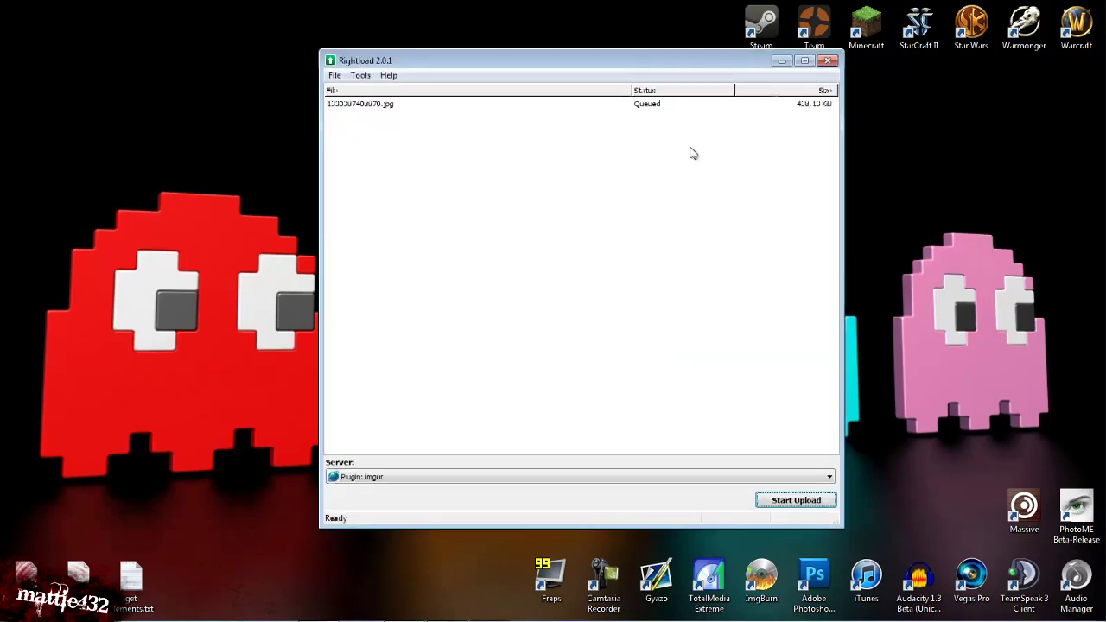
click(828, 63)
right_click(405, 182)
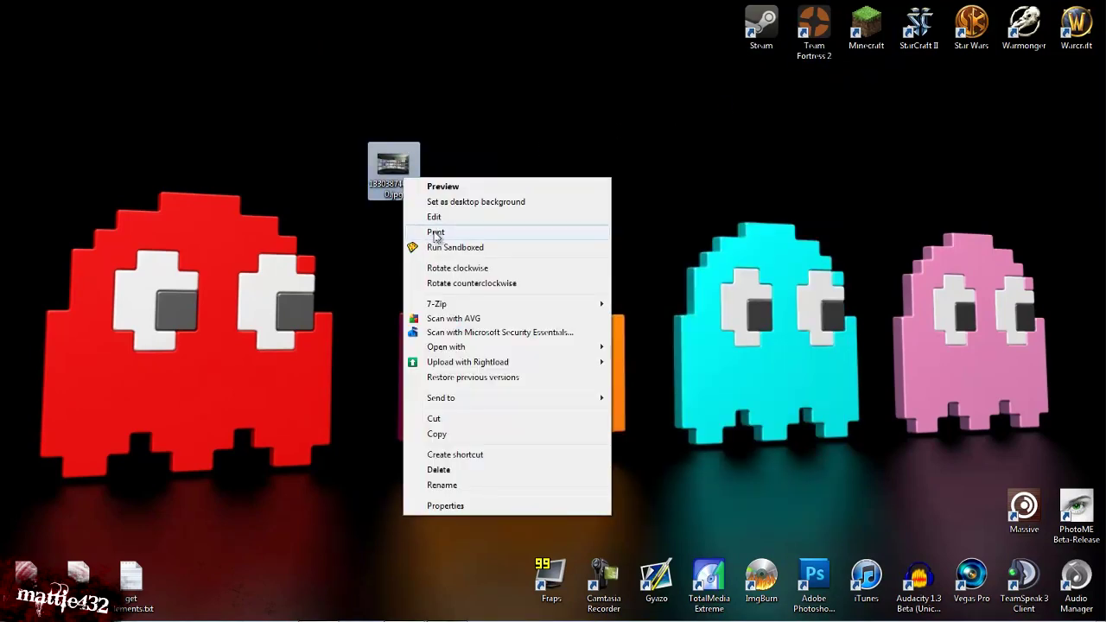
click(262, 329)
Launch Rightload from the list of installed programs.
click(19, 609)
click(43, 546)
scroll(62, 422, down, 10)
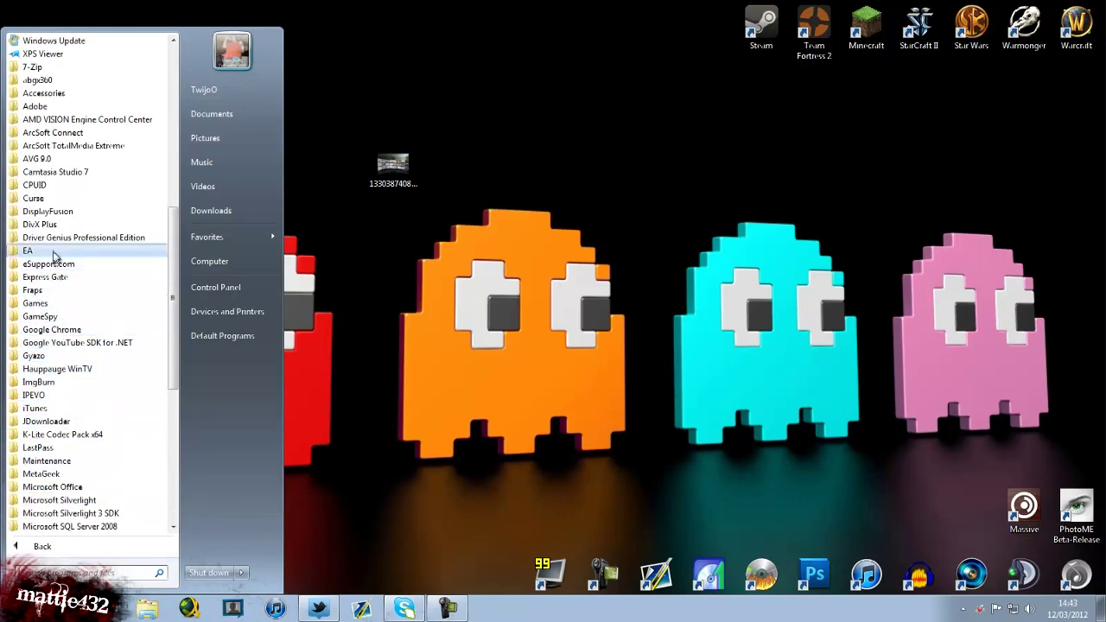
scroll(63, 467, down, 6)
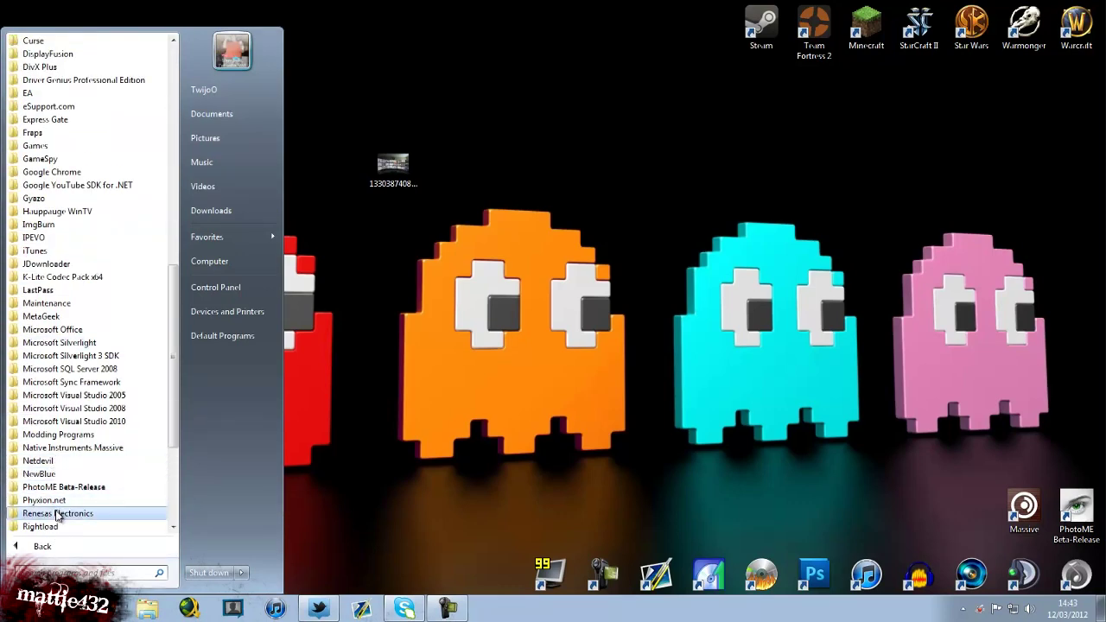
click(60, 448)
click(62, 462)
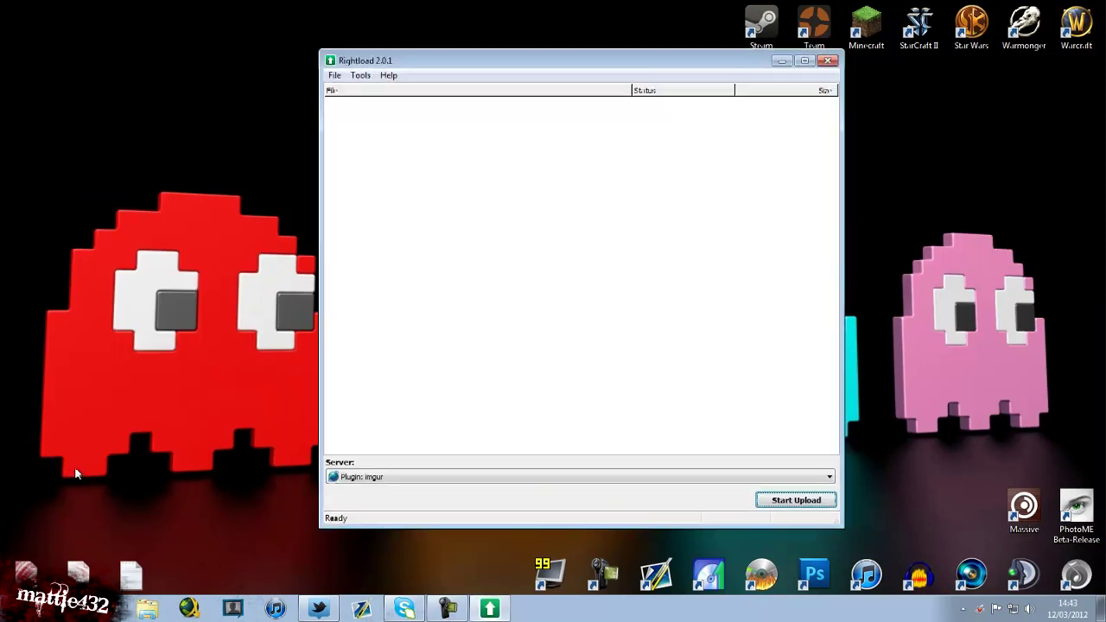
Open Rightload's configuration and check the default server choices, keeping Plugin: imgur selected.
click(367, 78)
click(399, 164)
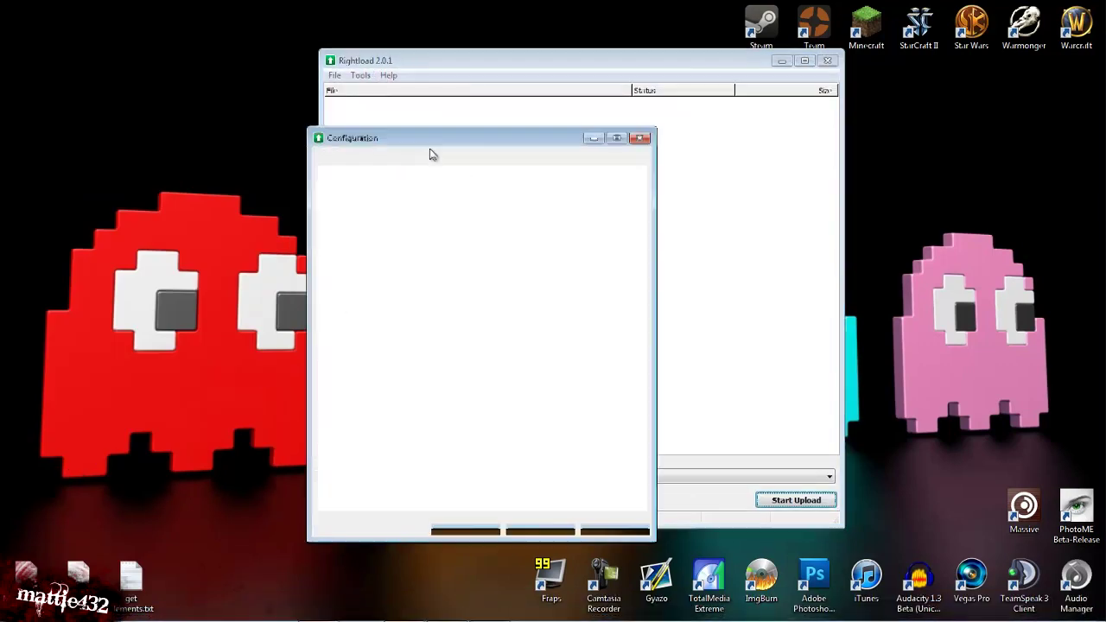
click(399, 165)
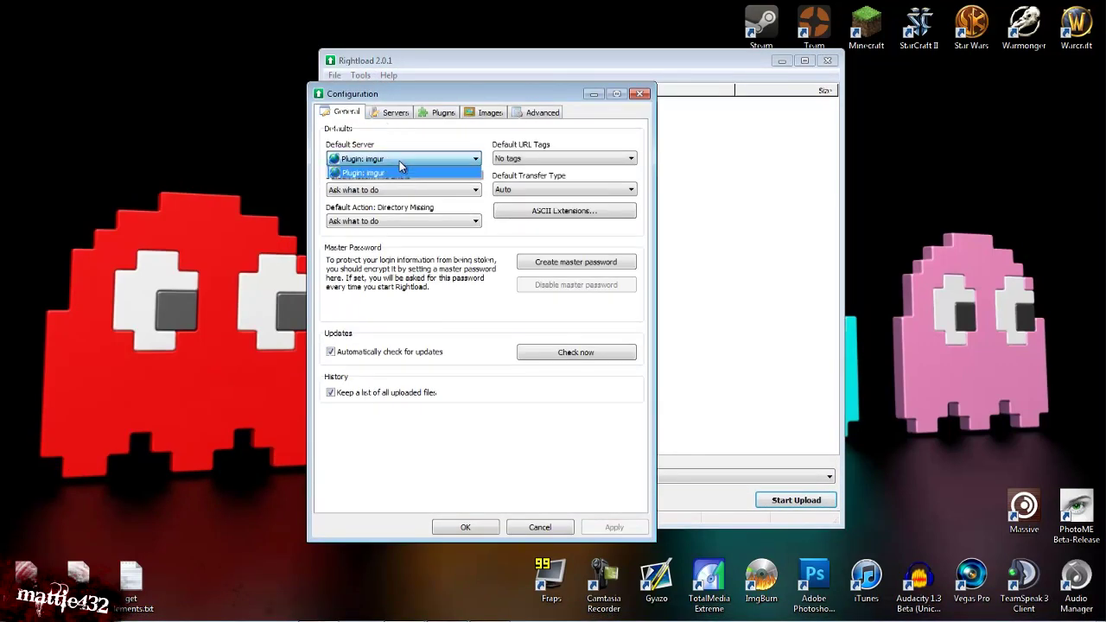
click(405, 173)
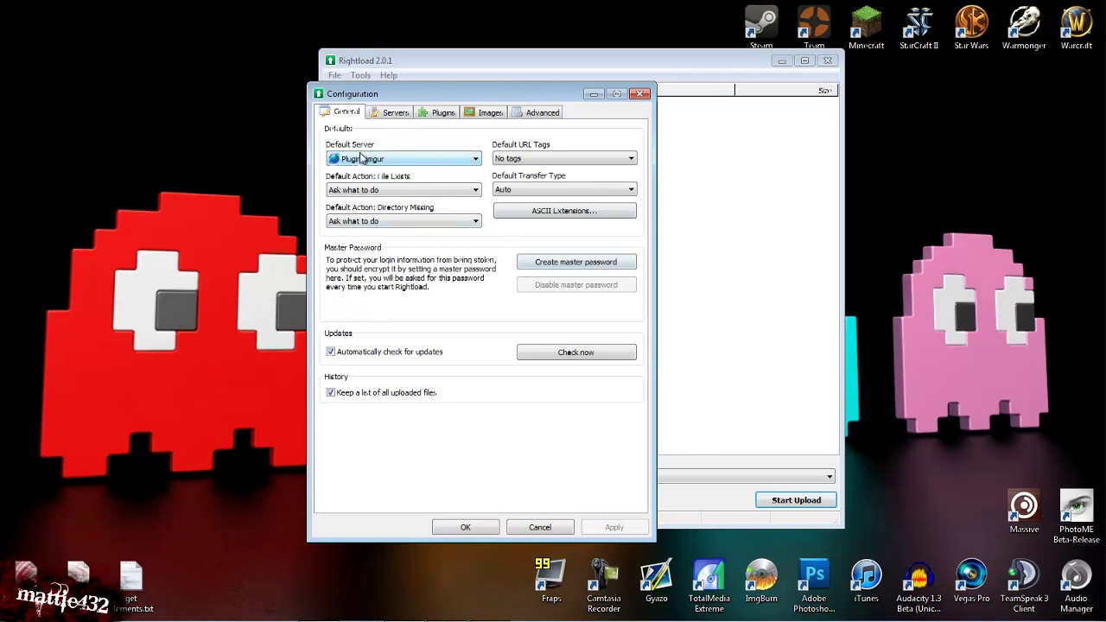
Add a new FTP server entry to the Rightload servers and delete it again.
click(396, 113)
click(349, 137)
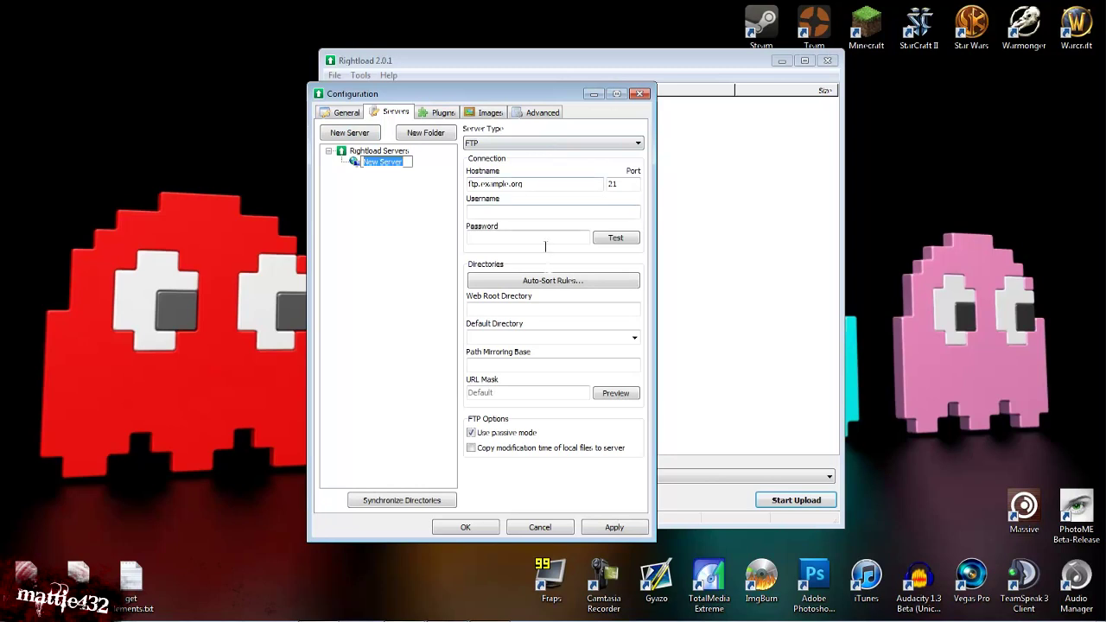
click(371, 224)
right_click(376, 176)
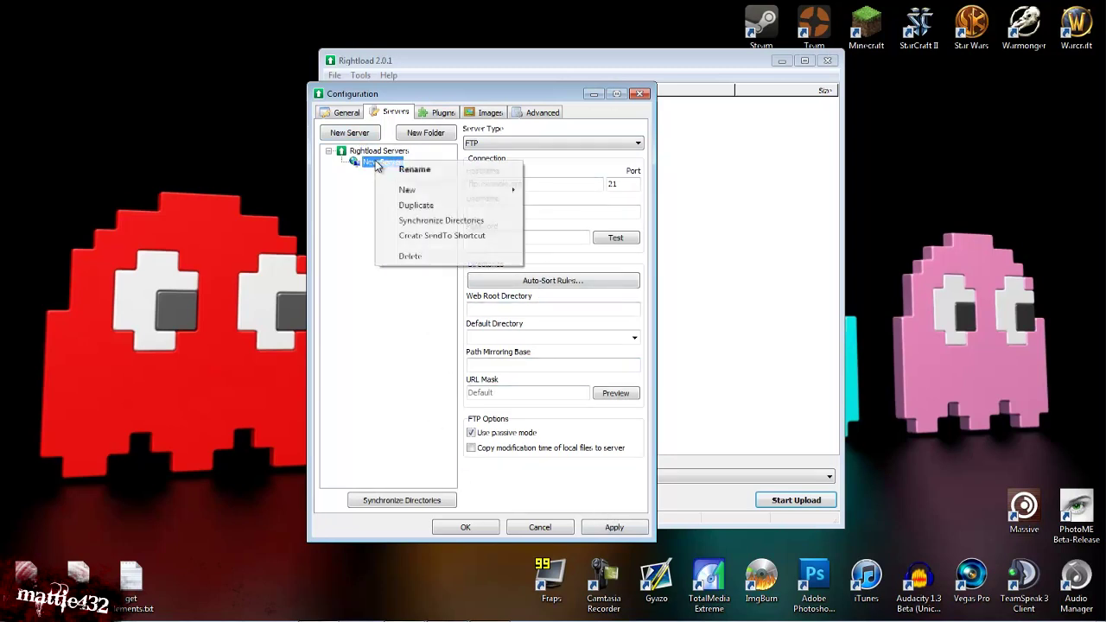
click(412, 255)
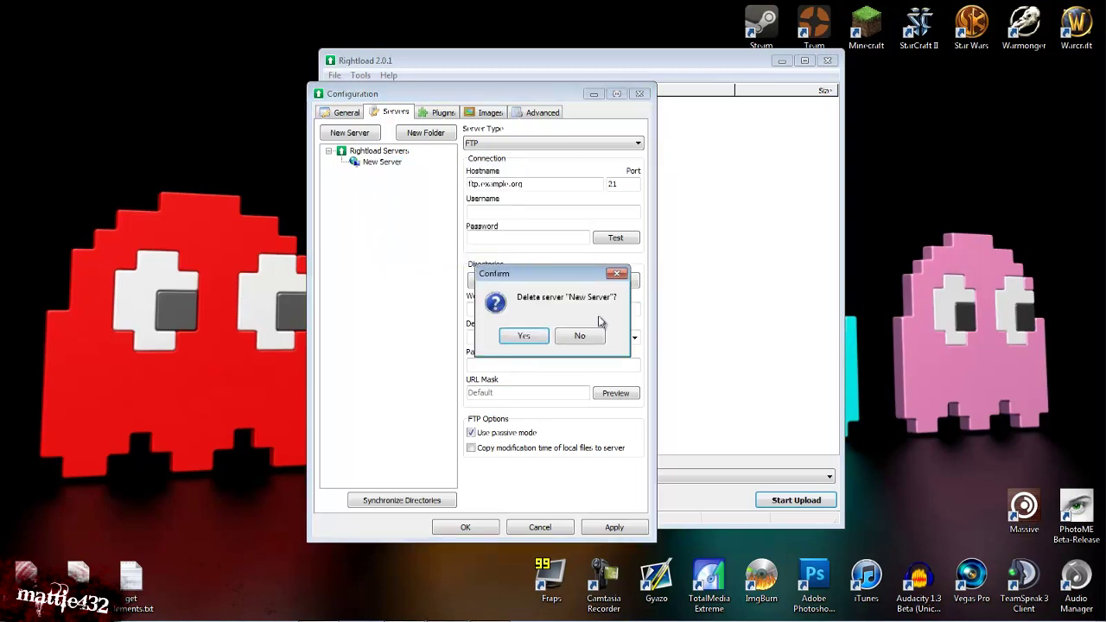
click(525, 337)
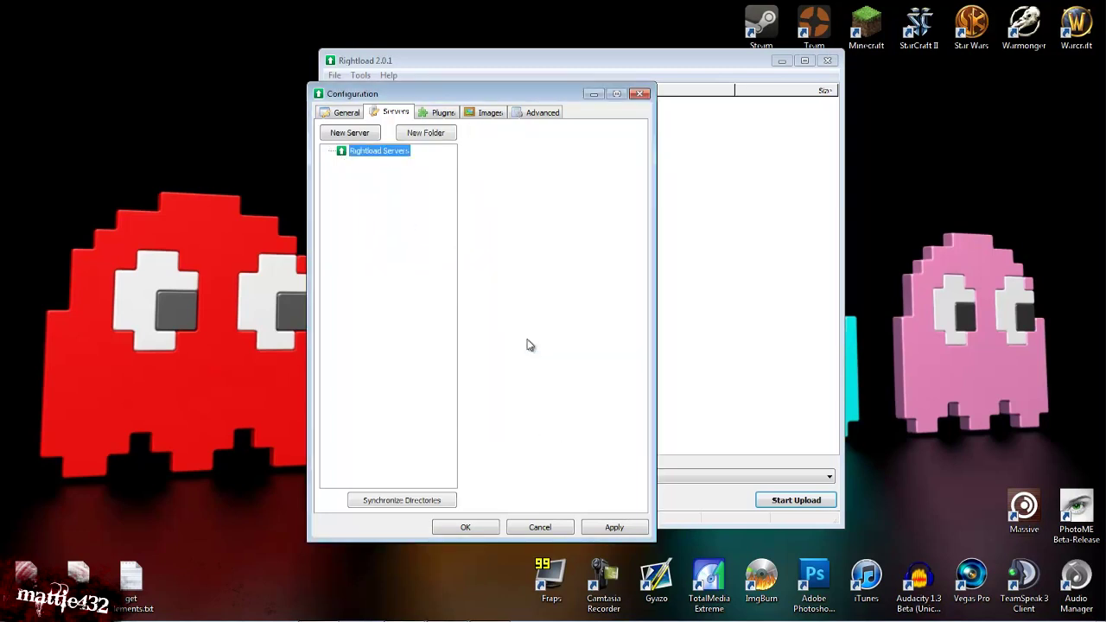
Look through the plugin, advanced and image settings, discard the configuration changes and close Rightload.
click(440, 113)
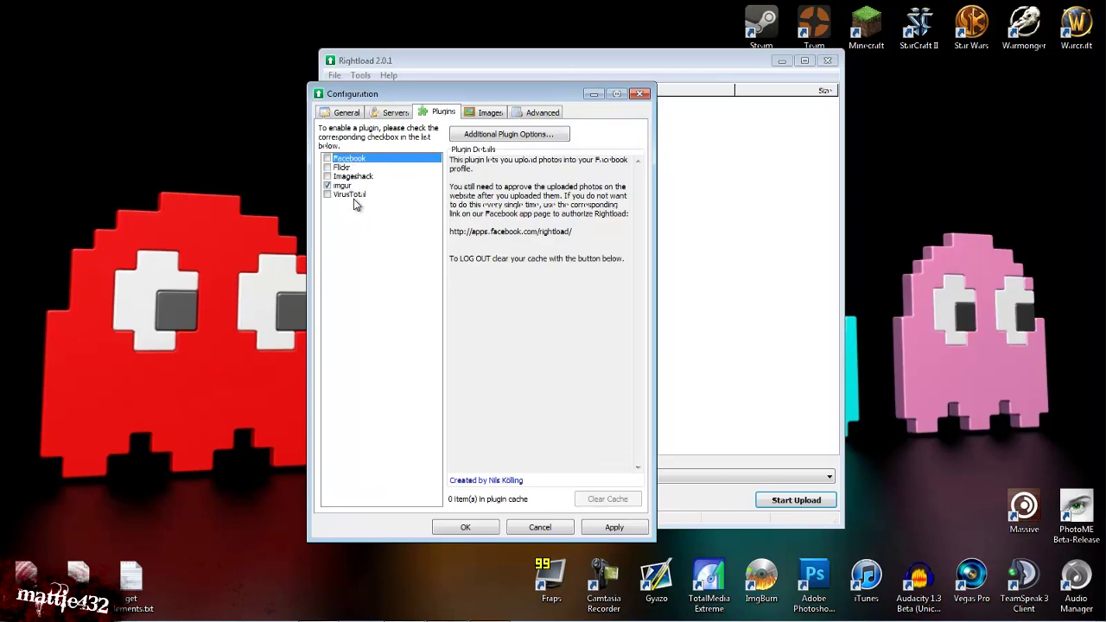
click(543, 112)
click(490, 112)
click(640, 93)
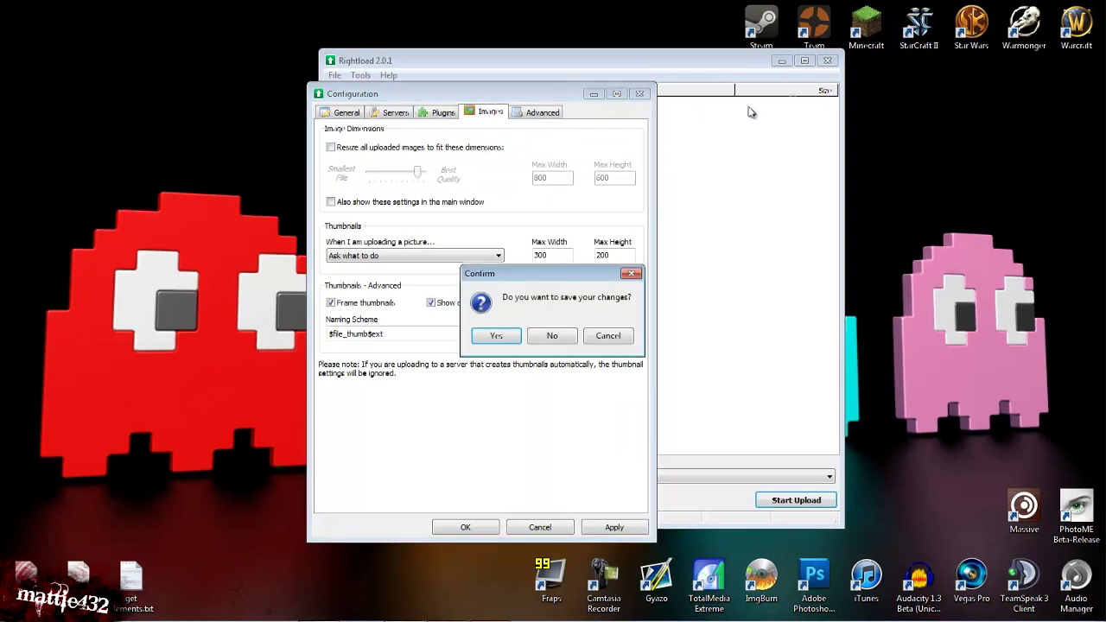
click(553, 334)
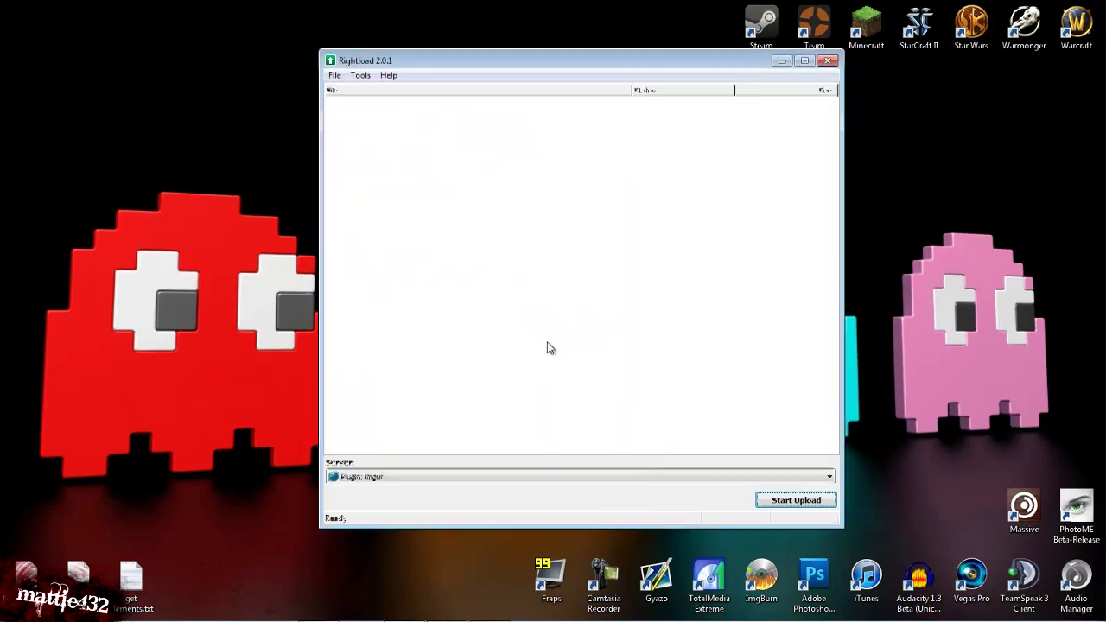
click(830, 61)
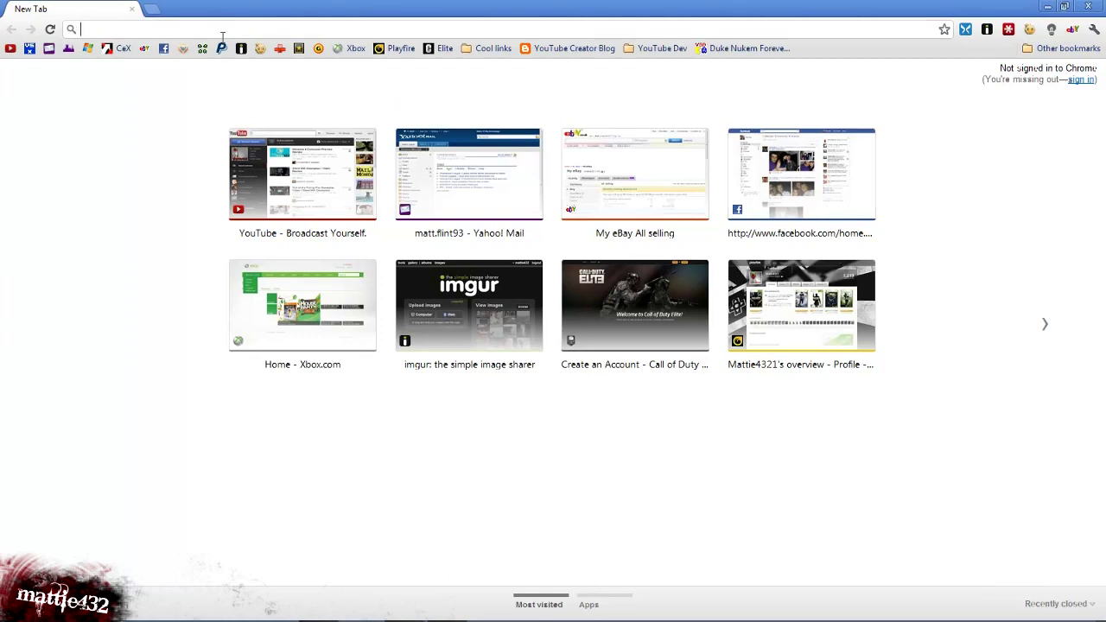
In the Chrome browser, search the web for cats and repeat the search in Google Images.
text(cats)
key(Return)
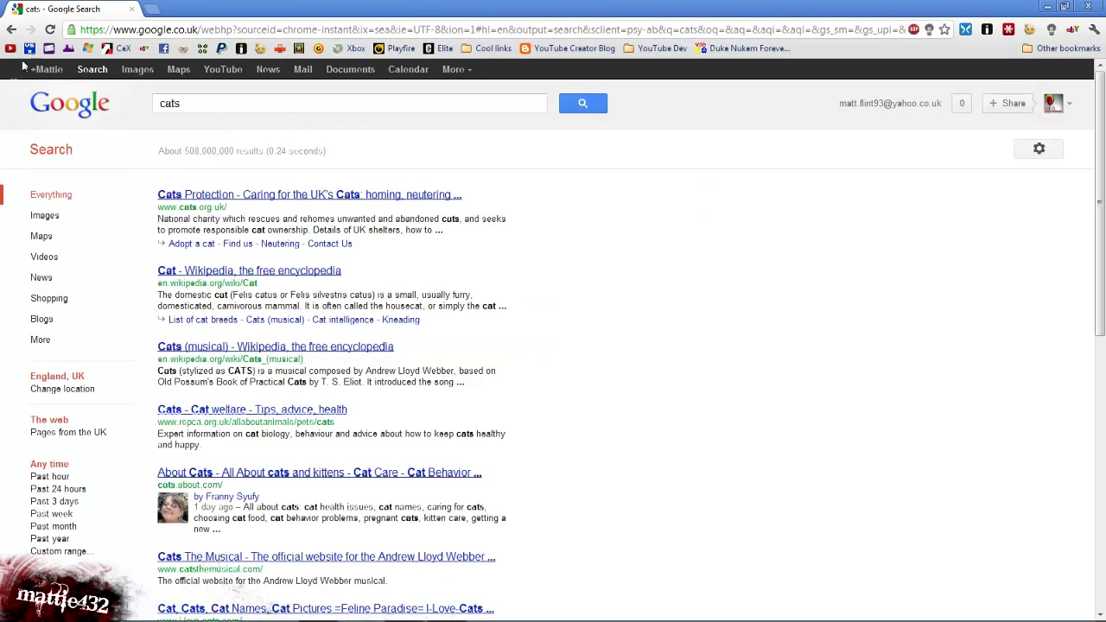
click(110, 74)
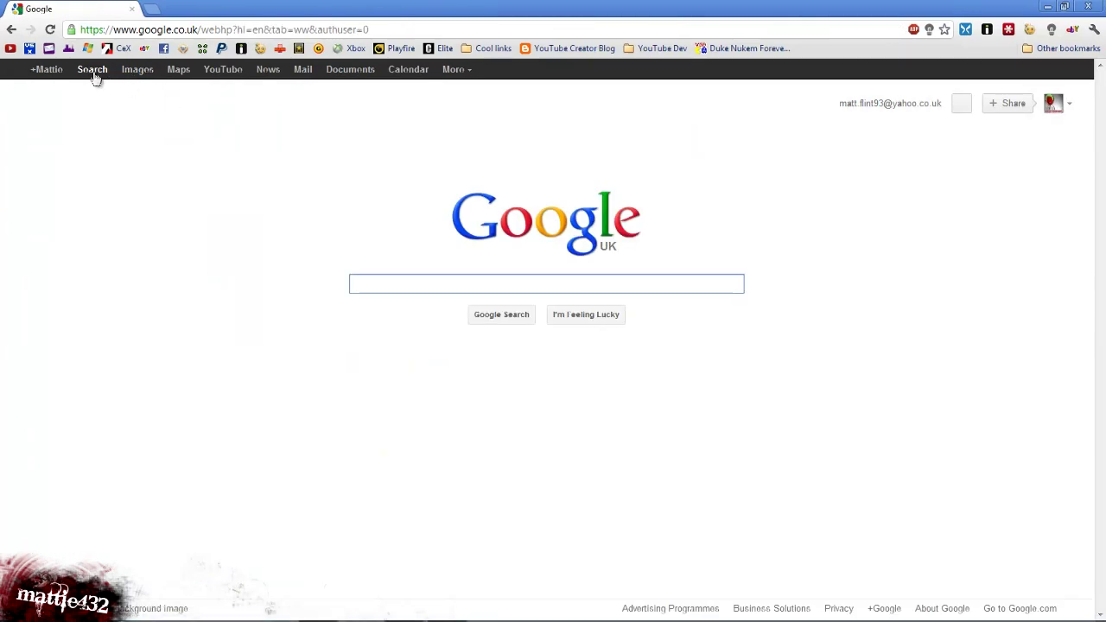
click(151, 70)
click(371, 259)
text(cats)
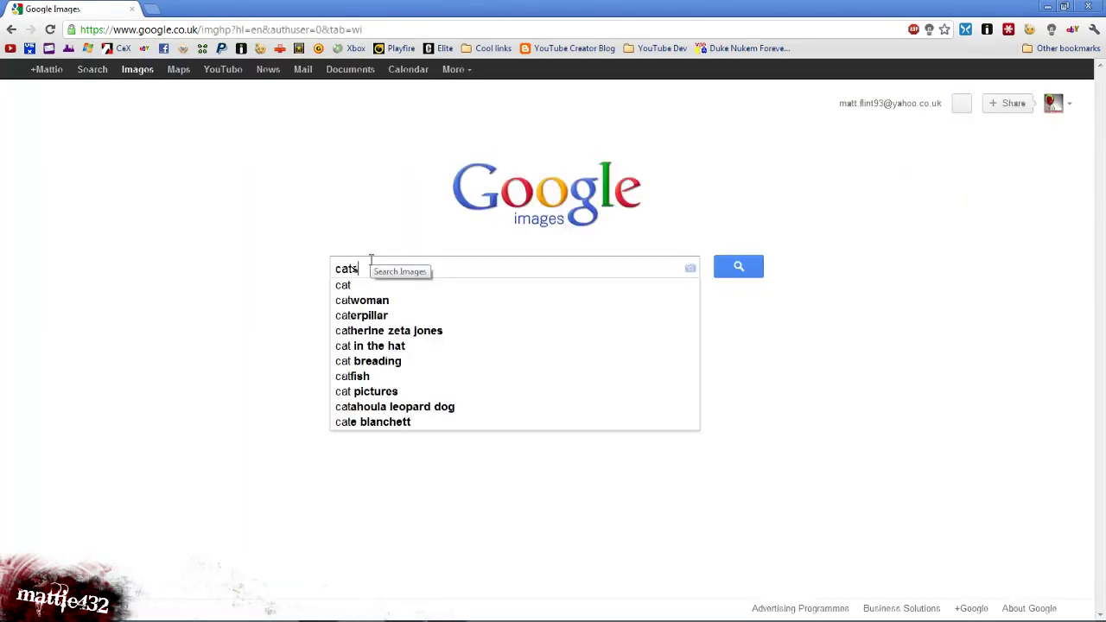
key(Return)
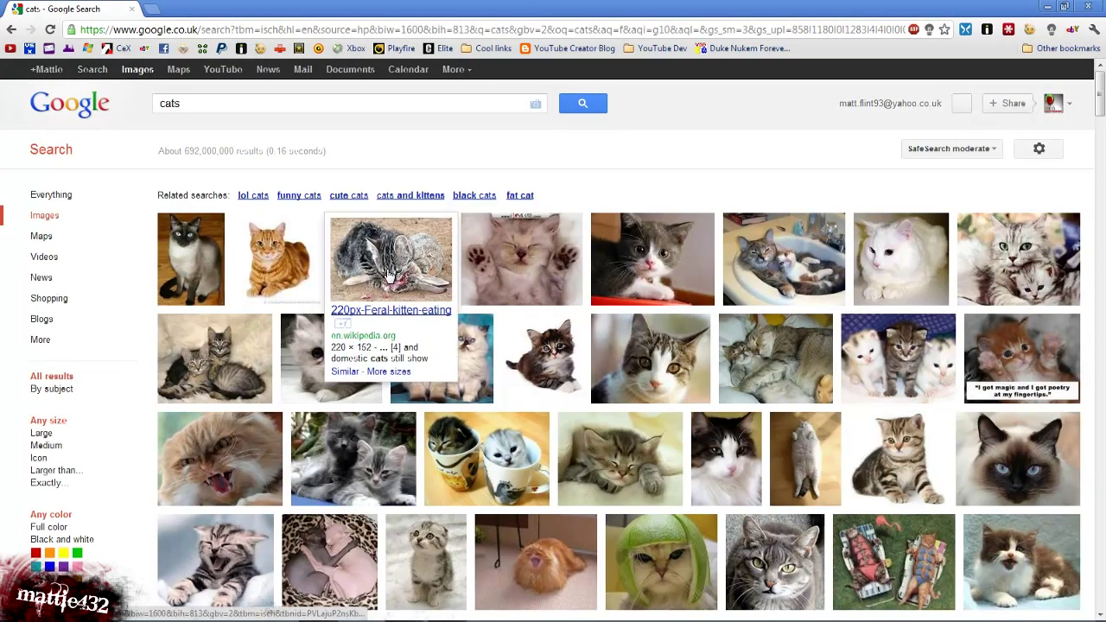
Open the full-size Adorable-Cats-Screensaver.jpg picture from the image results.
scroll(607, 408, down, 1)
click(608, 408)
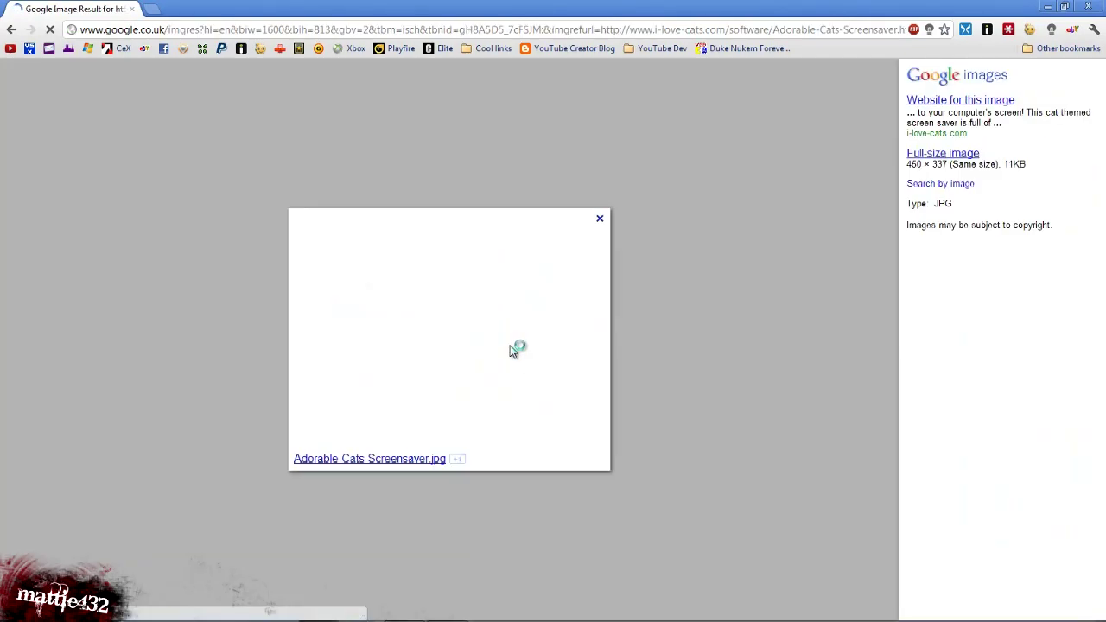
click(403, 461)
Examine the destinations offered for rehosting the cat picture and dismiss them.
right_click(164, 137)
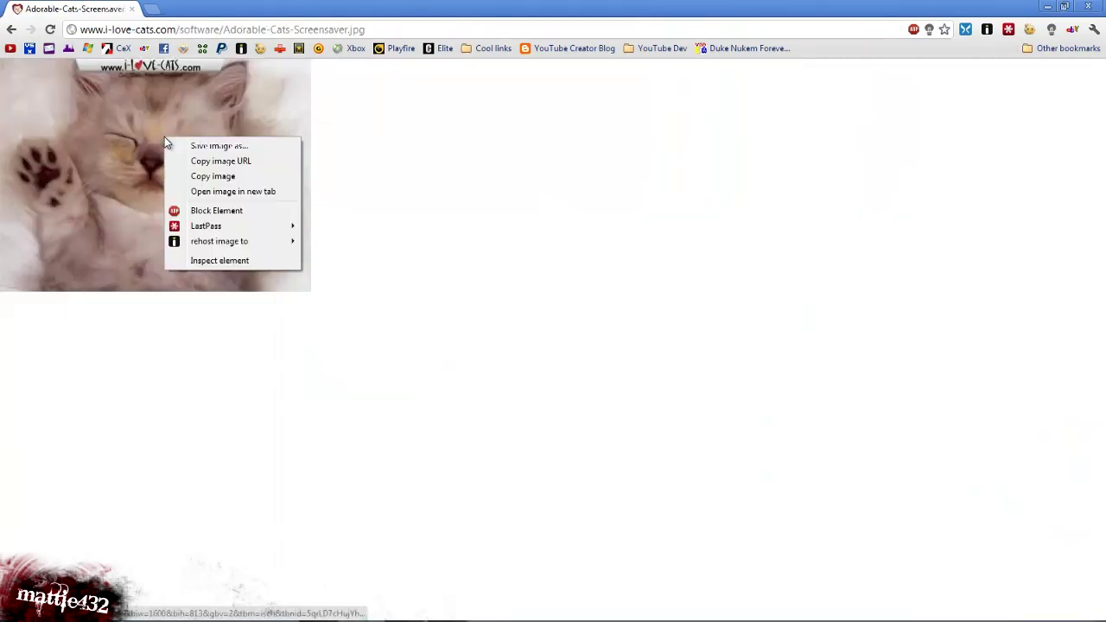
mouse_move(277, 241)
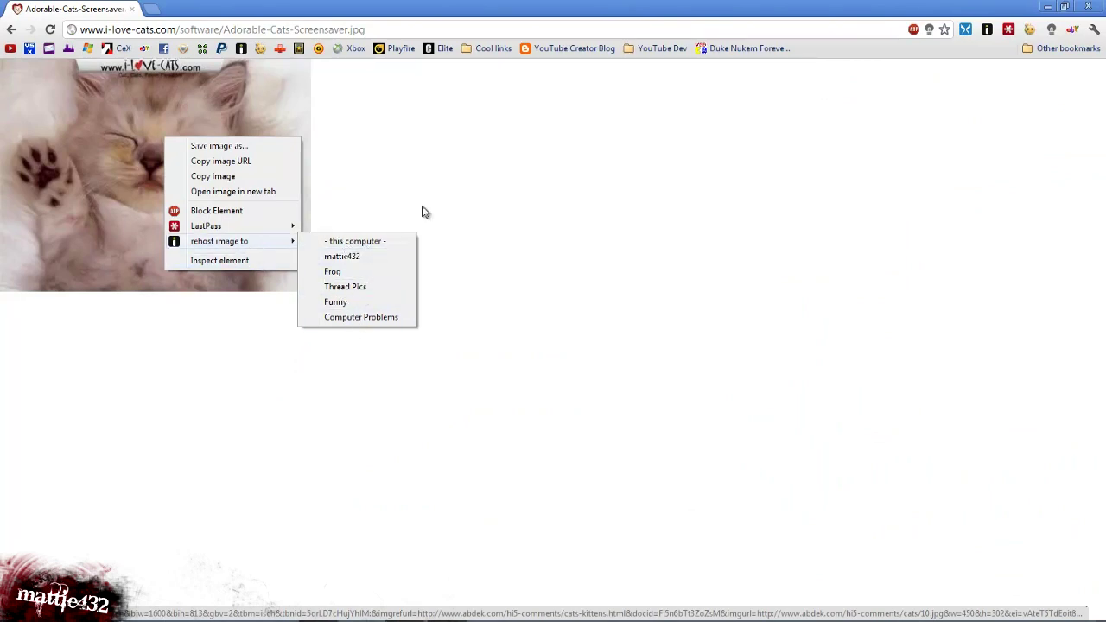
key(Escape)
Open the imgur extension's gallery and look over its uploaded pictures and the list of albums.
click(986, 32)
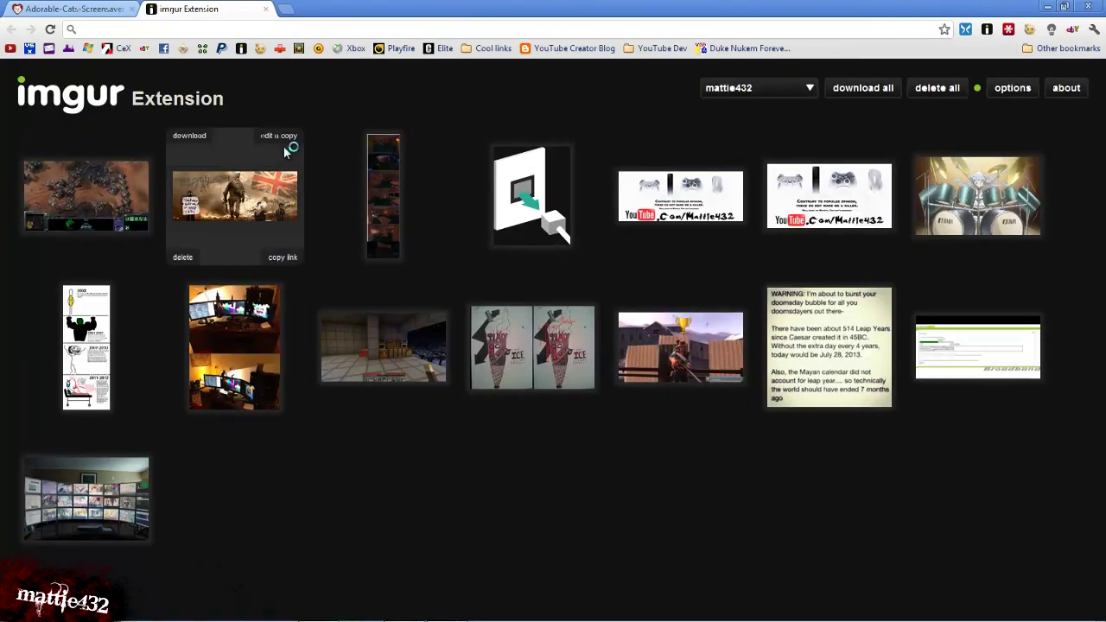
click(785, 84)
click(645, 484)
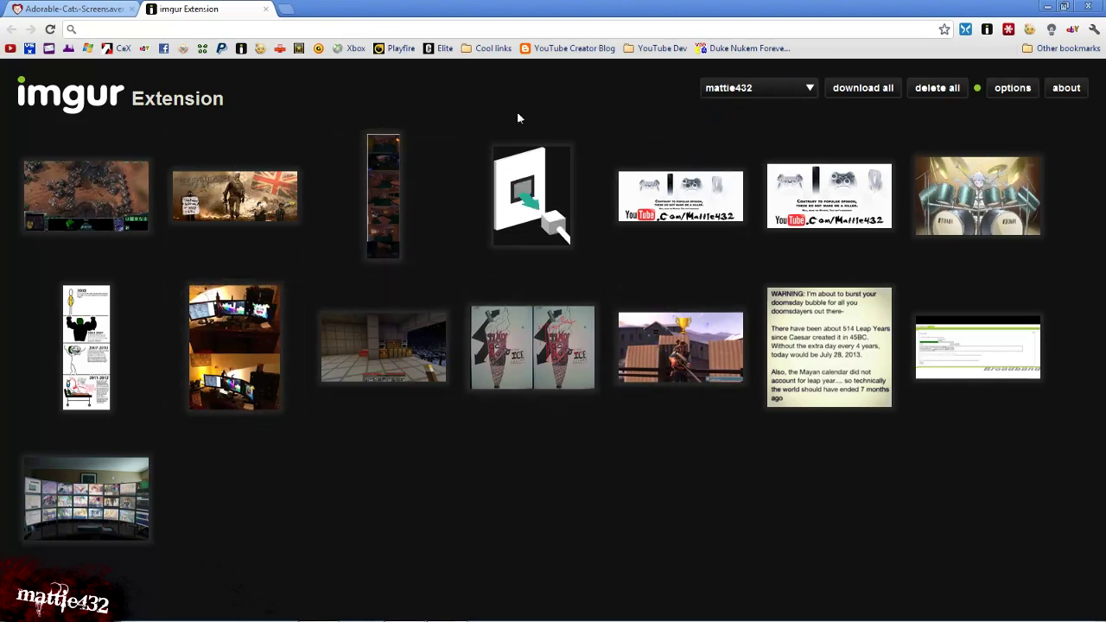
mouse_move(346, 266)
click(750, 87)
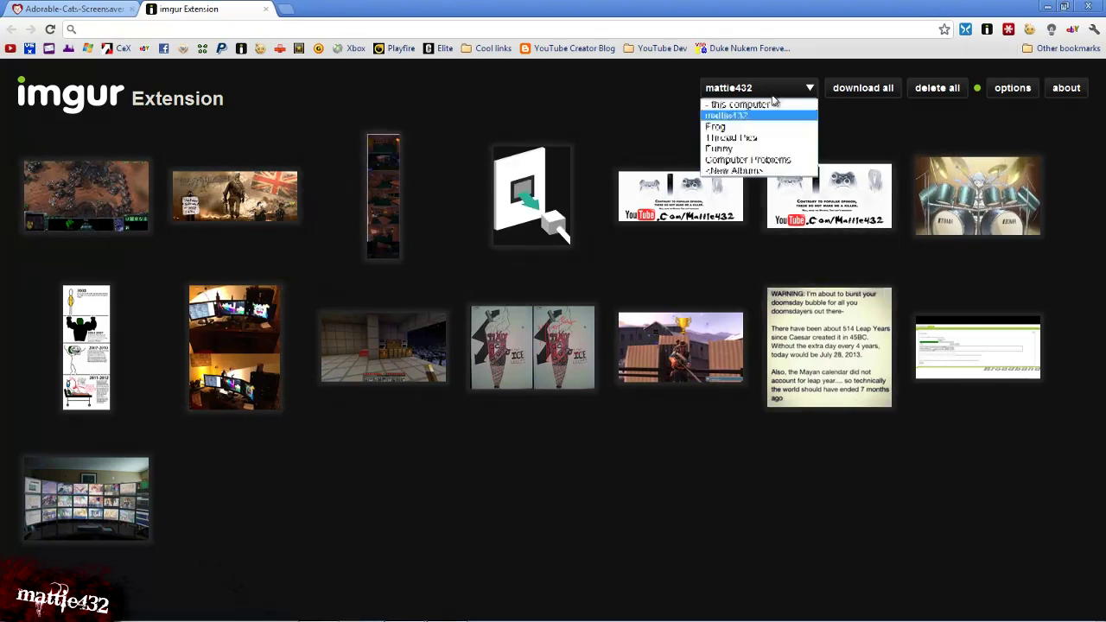
click(630, 111)
Switch the gallery to the Thread Pics album and look through its pictures.
click(717, 95)
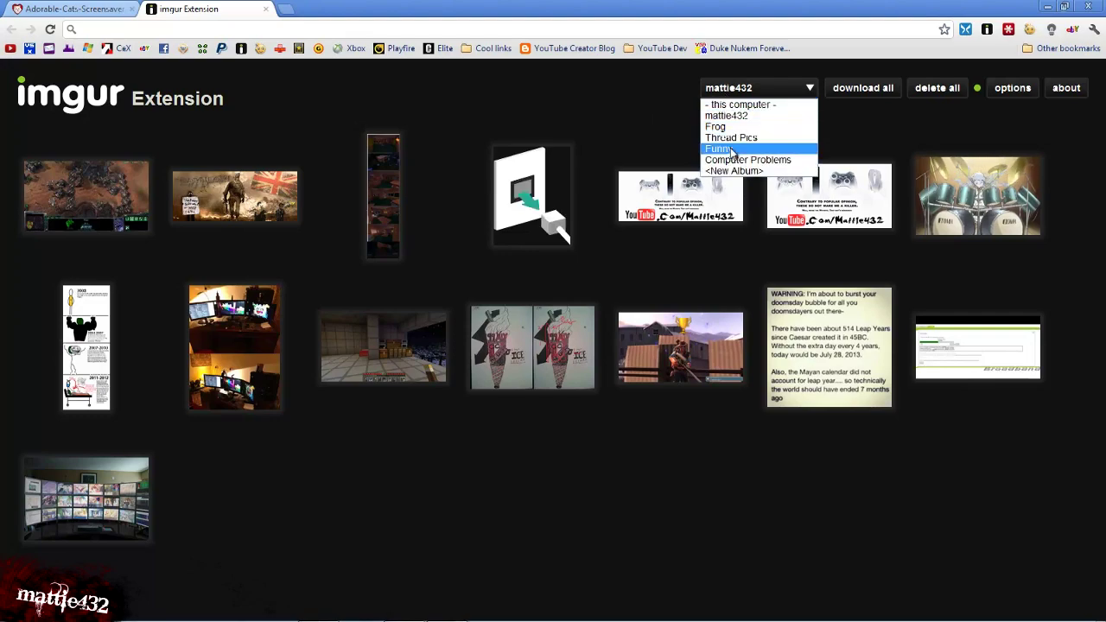
click(733, 143)
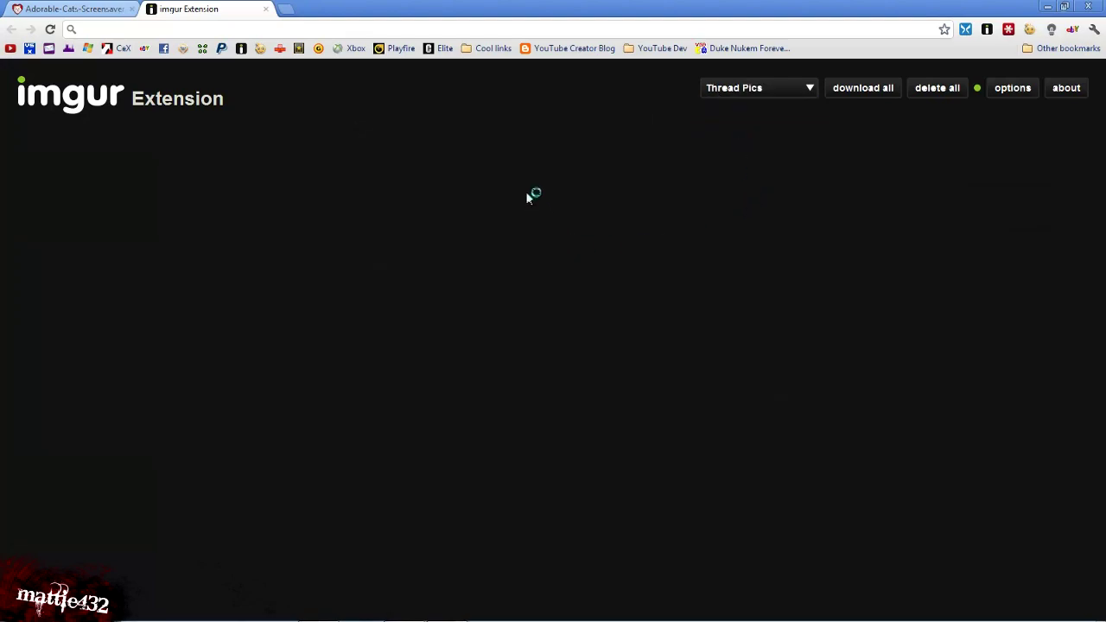
scroll(605, 224, down, 3)
scroll(666, 344, up, 7)
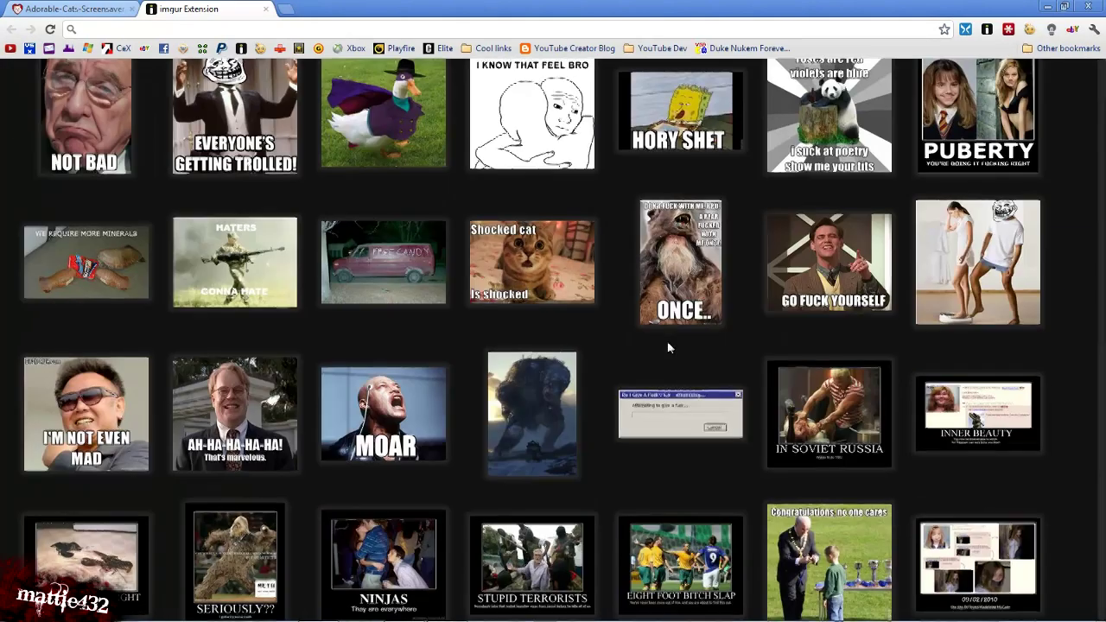
scroll(666, 345, down, 4)
scroll(665, 346, up, 4)
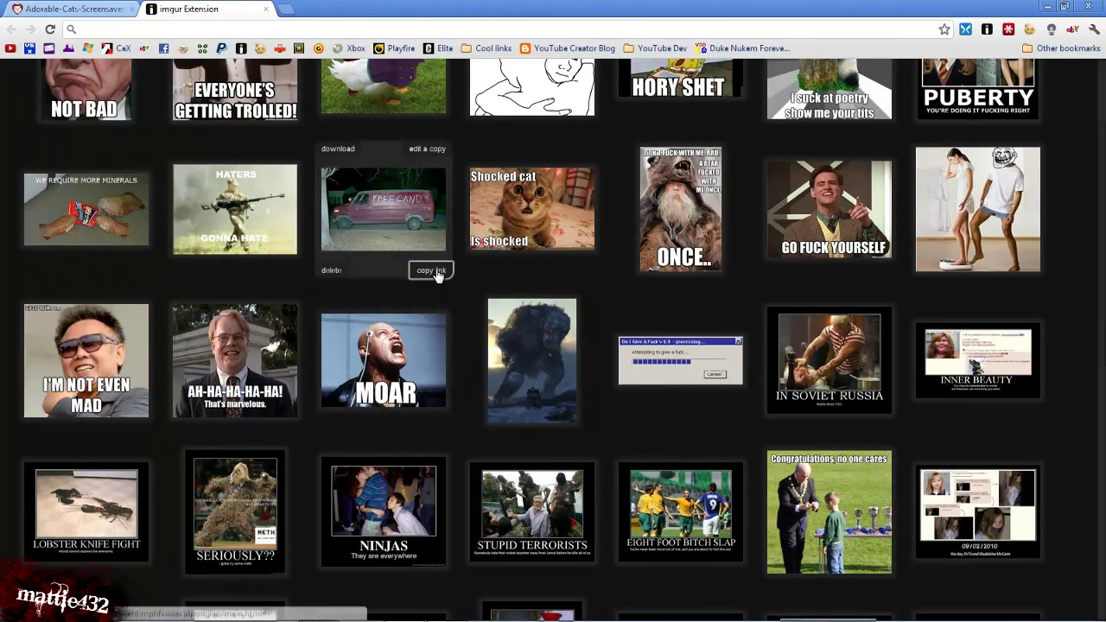
Copy the link of the Free Candy van picture, enter it as a new tab's address and discard that tab.
click(431, 271)
click(286, 8)
text(http://i.imgur.com/3qgZx.jpg)
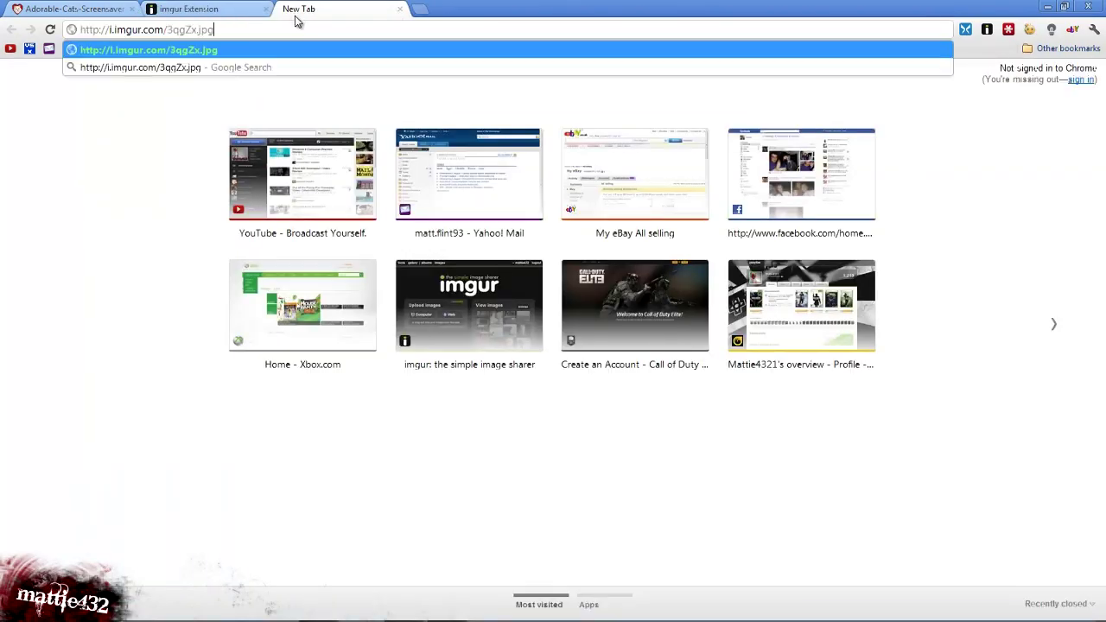
key(ctrl+w)
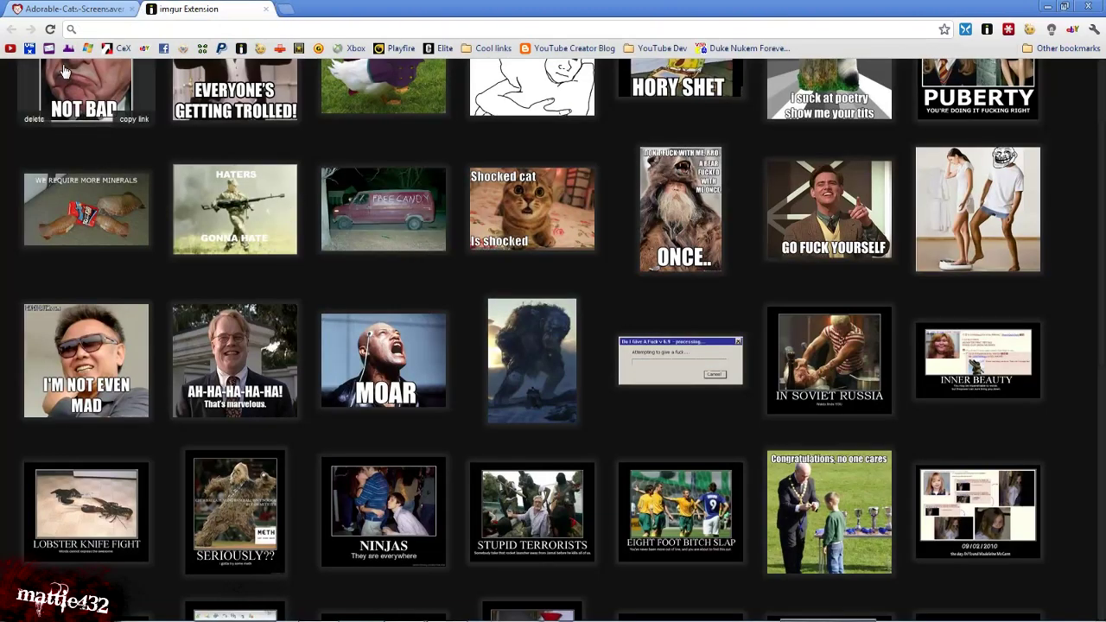
Look over the options offered on the Thread Pics pictures and close the gallery tab.
mouse_move(150, 233)
scroll(149, 232, up, 3)
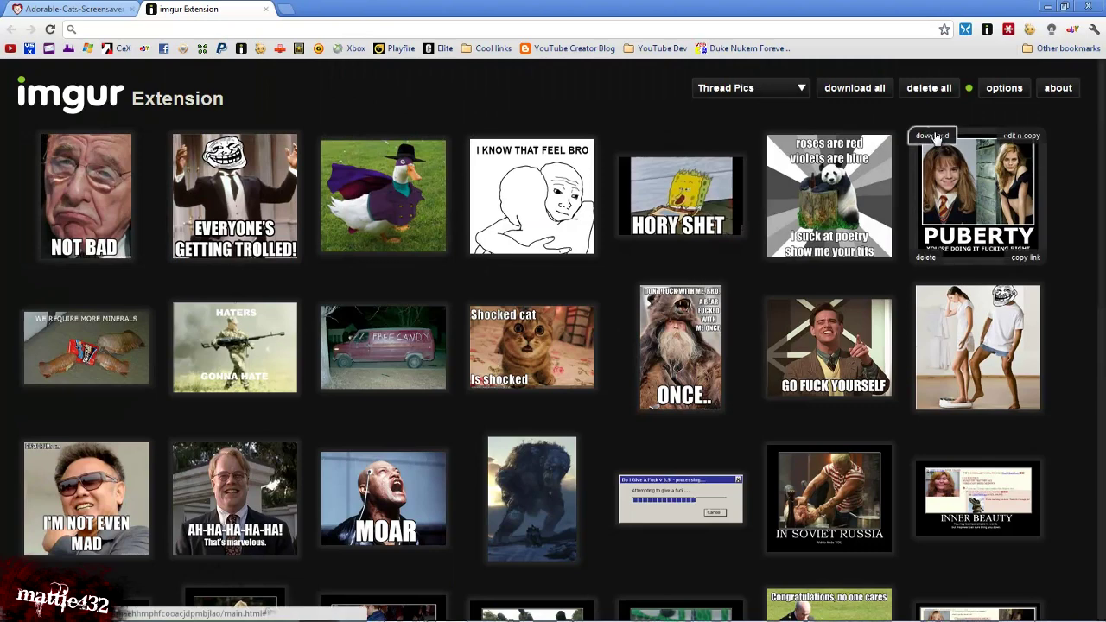
key(ctrl+w)
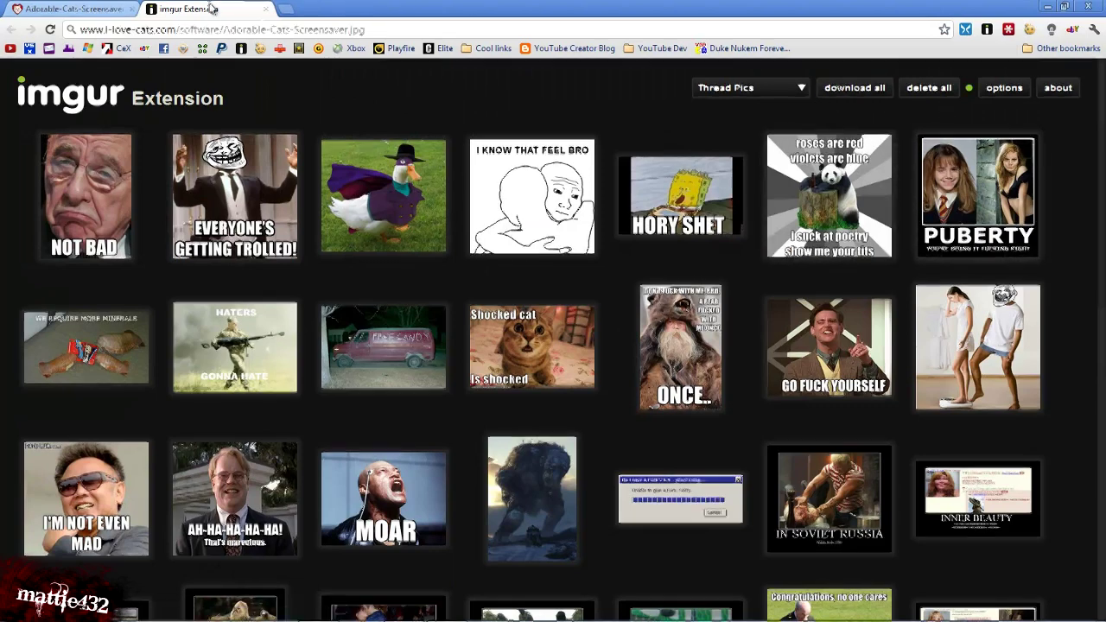
Review the albums available for rehosting the cat picture without choosing one.
right_click(232, 204)
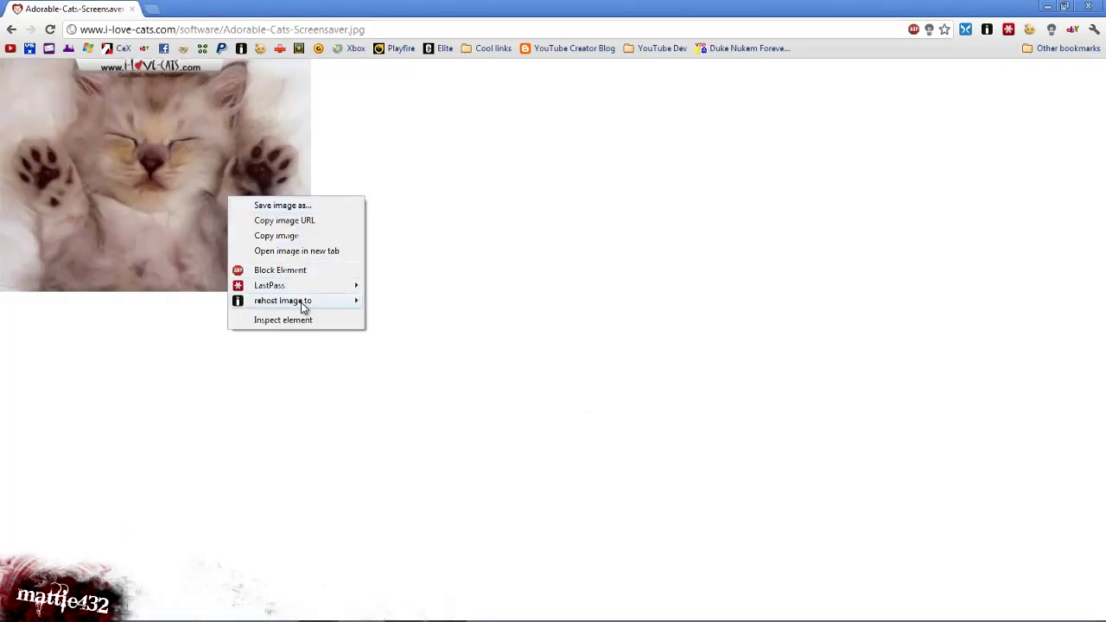
mouse_move(303, 307)
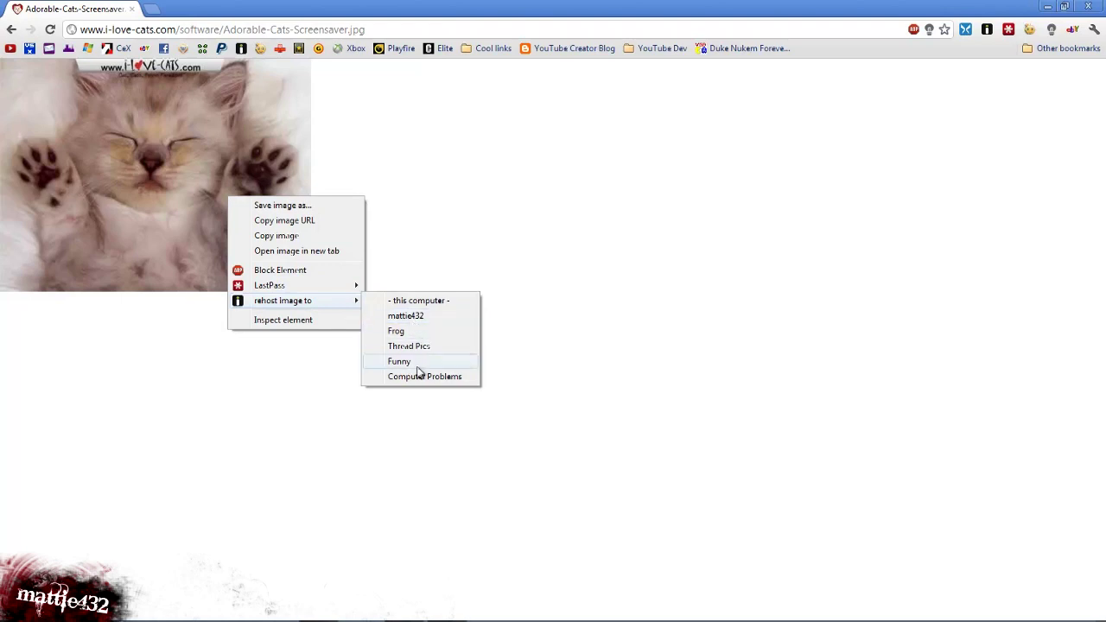
click(423, 253)
Capture the area around the cat's eyes and nose with the imgur extension, sending it to the "this computer" album.
right_click(473, 205)
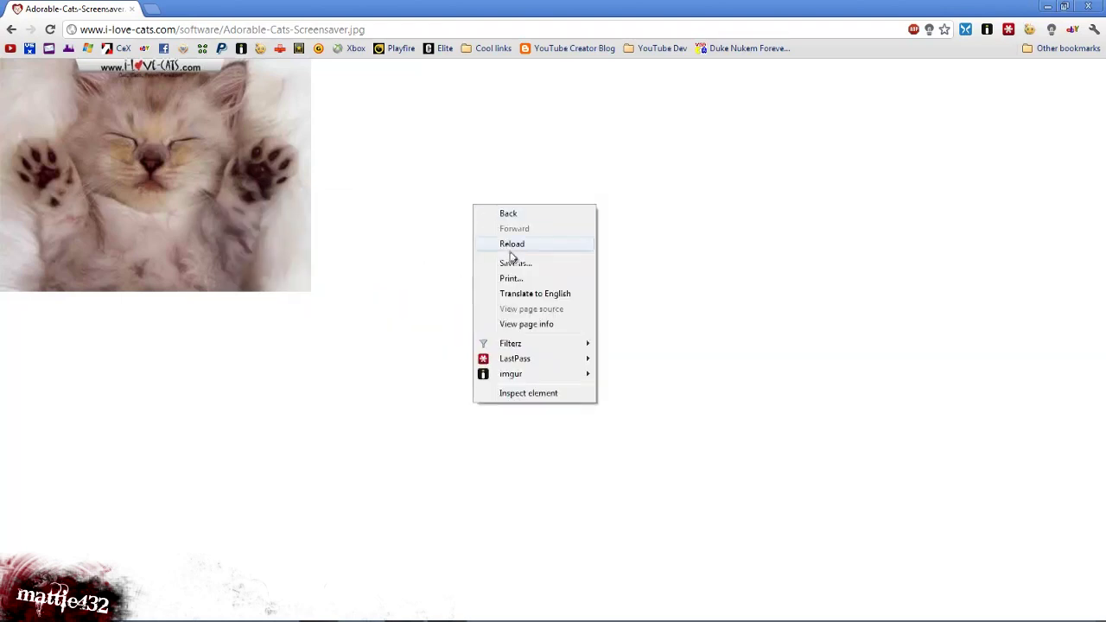
mouse_move(534, 379)
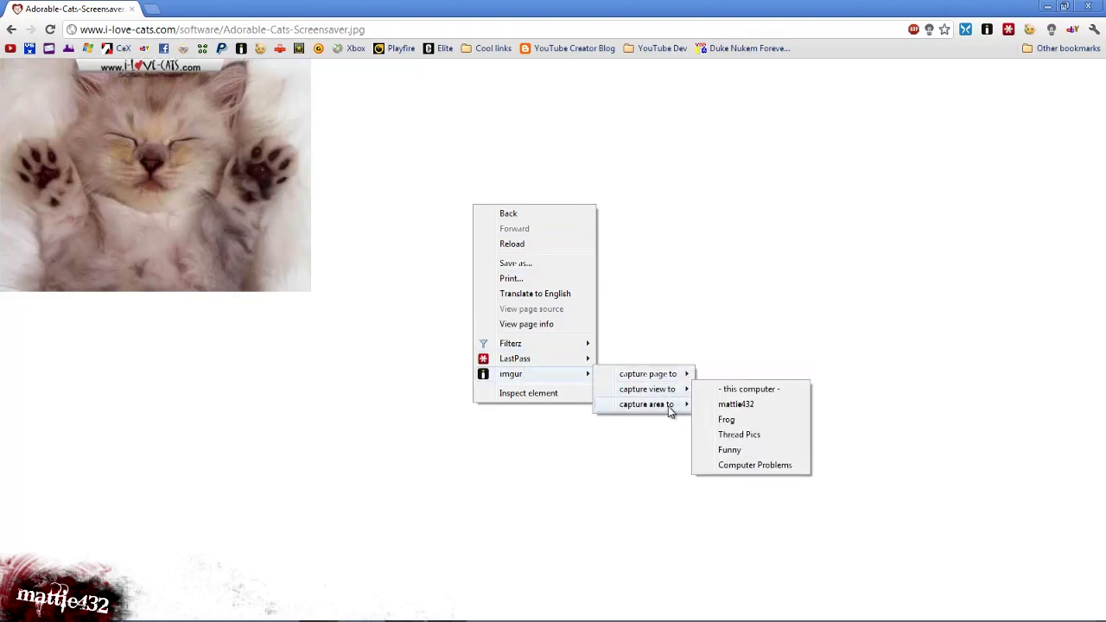
mouse_move(668, 406)
click(735, 419)
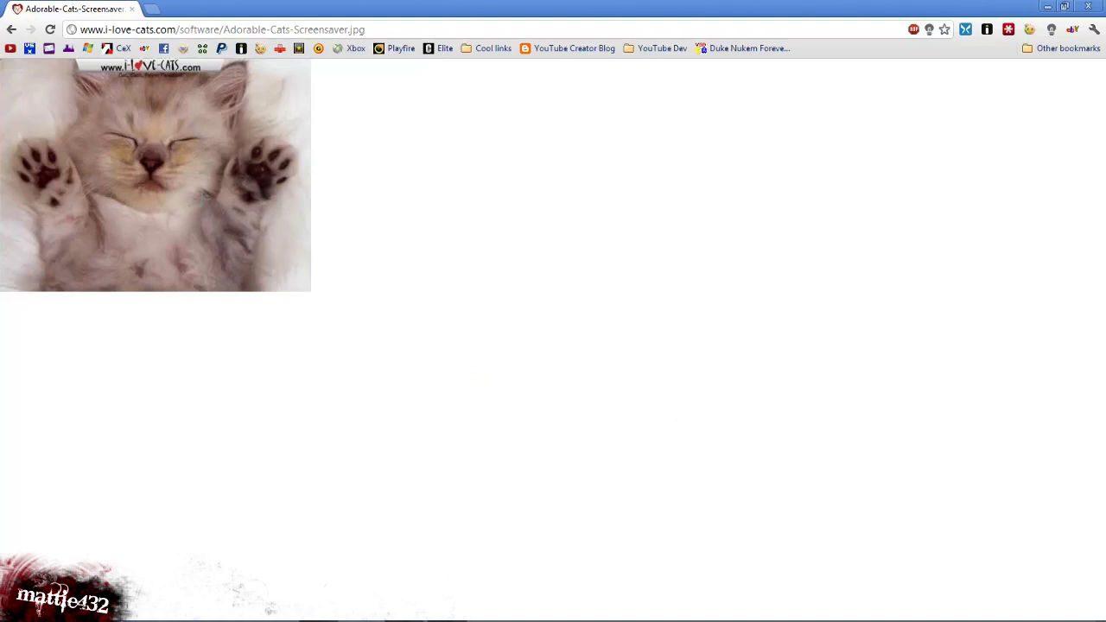
drag(107, 120, 202, 185)
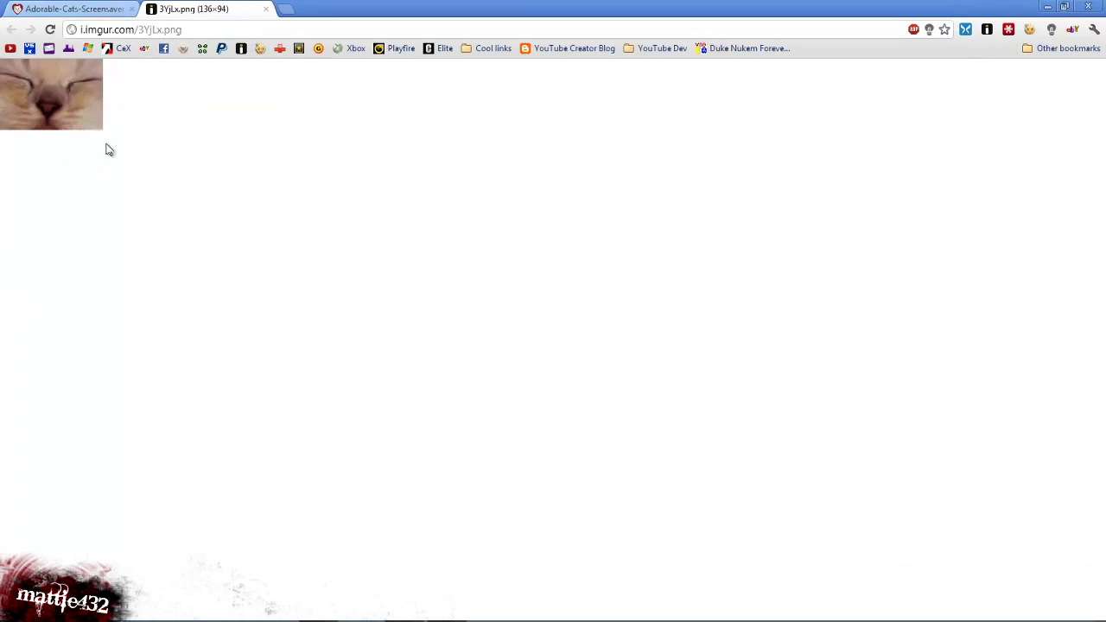
Try an area capture on the uploaded picture's page and close its tab without selecting an area.
right_click(86, 105)
click(343, 146)
right_click(342, 145)
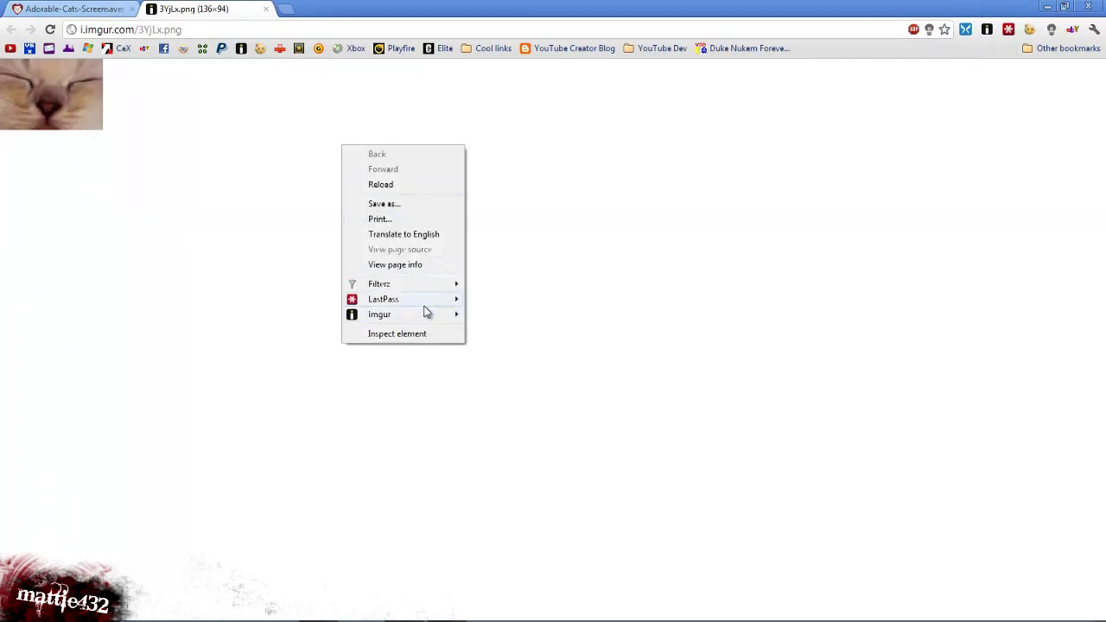
mouse_move(427, 316)
mouse_move(514, 346)
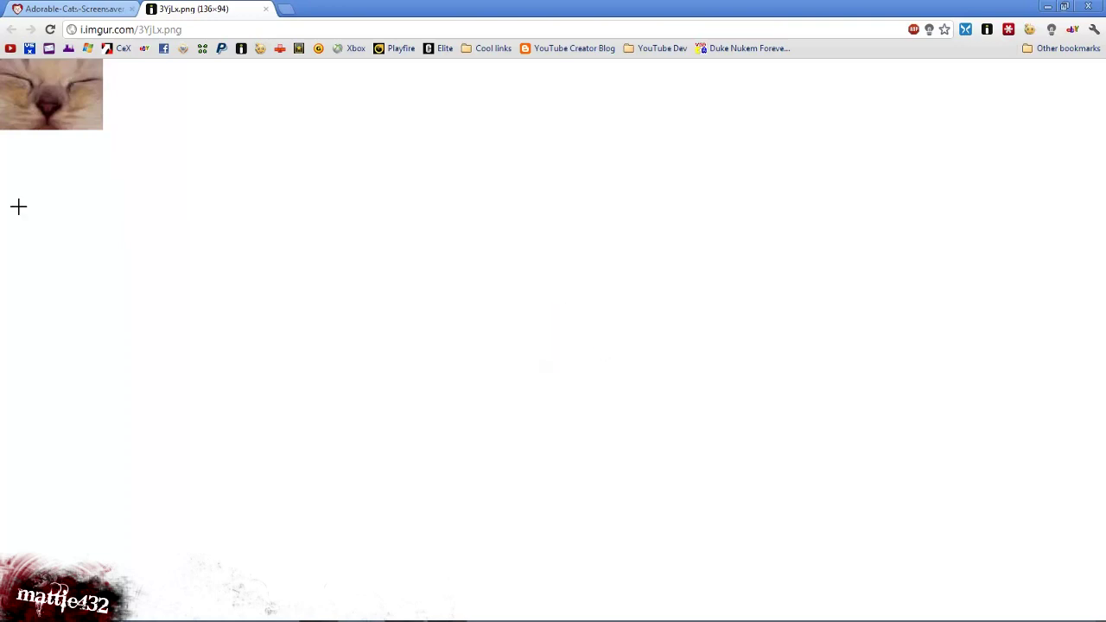
middle_click(203, 12)
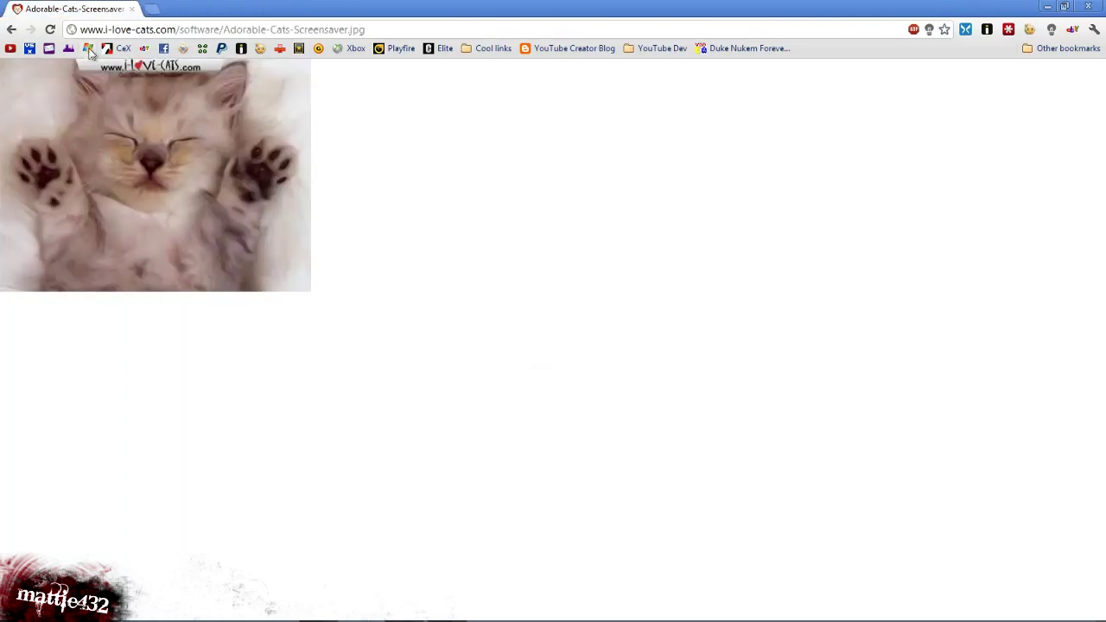
Reopen the imgur extension's gallery and check the captured cat picture in the "this computer" album.
click(965, 30)
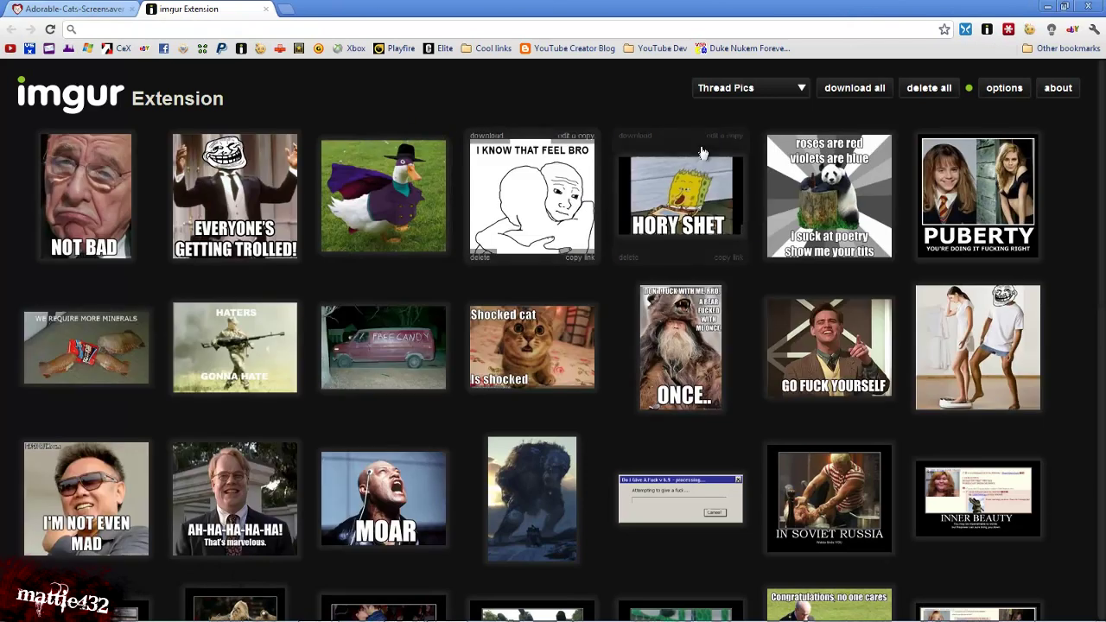
click(741, 91)
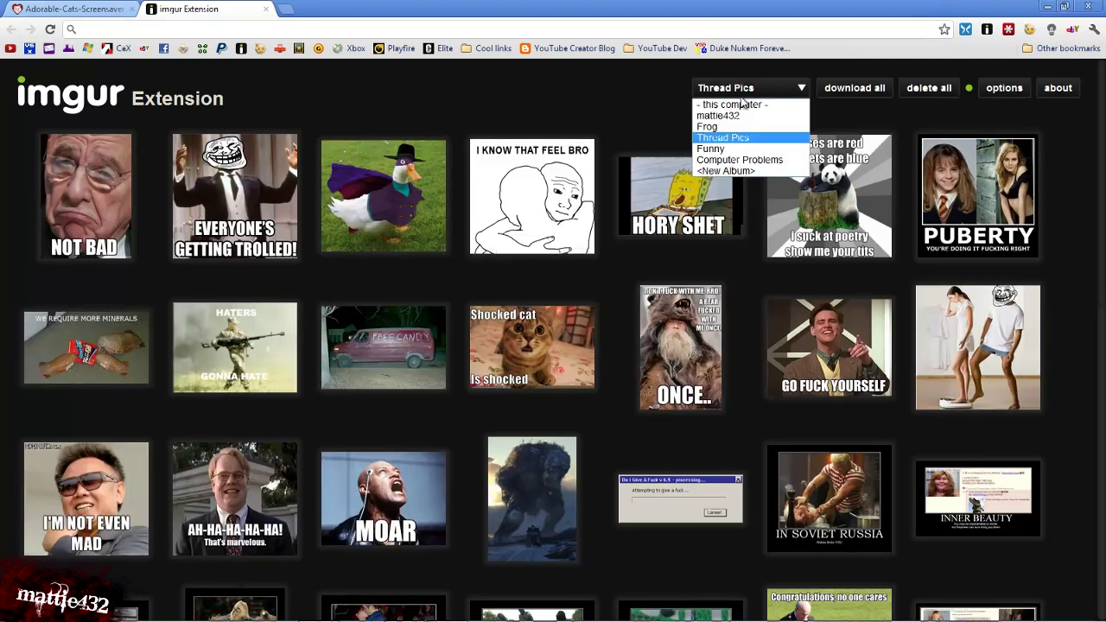
click(742, 105)
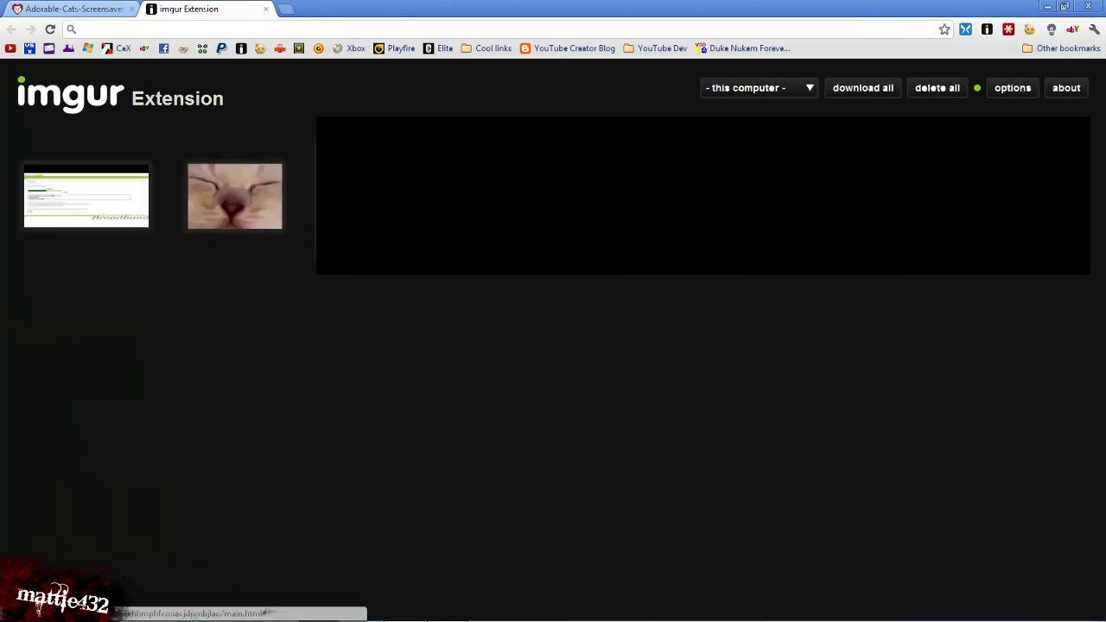
mouse_move(173, 184)
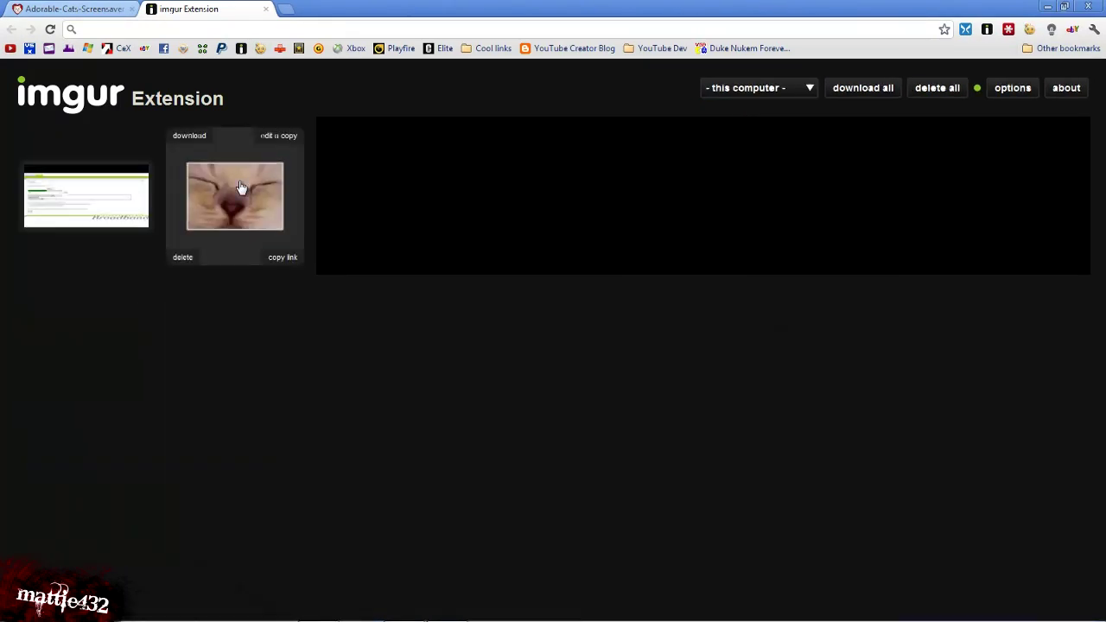
Close the gallery tab and restore the maximized Chrome window to a small size to reveal the desktop.
key(ctrl+w)
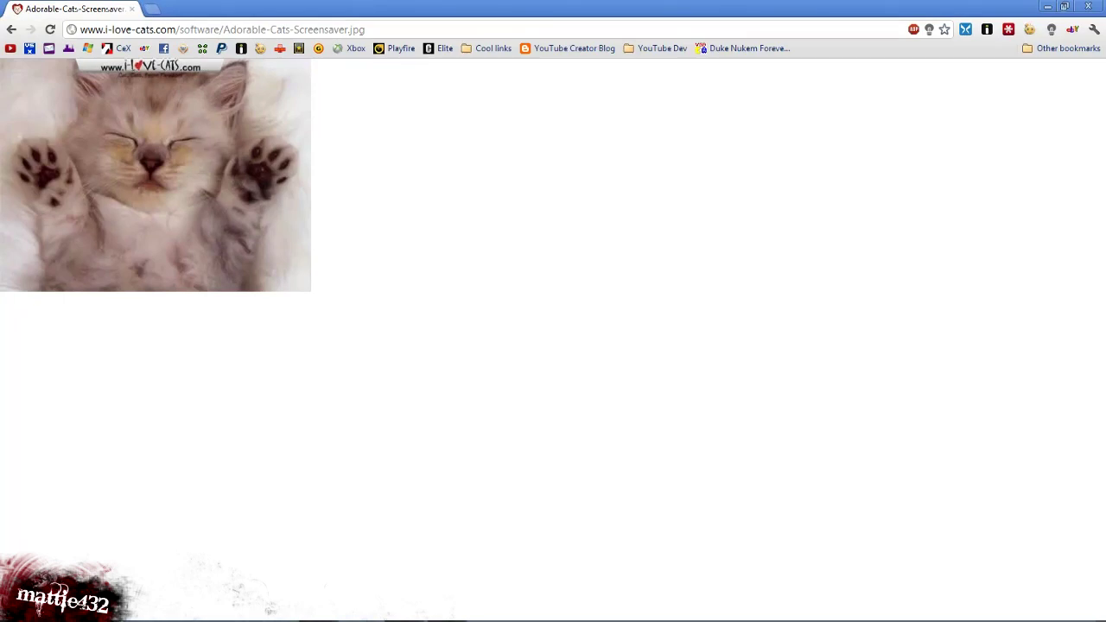
drag(355, 8, 376, 56)
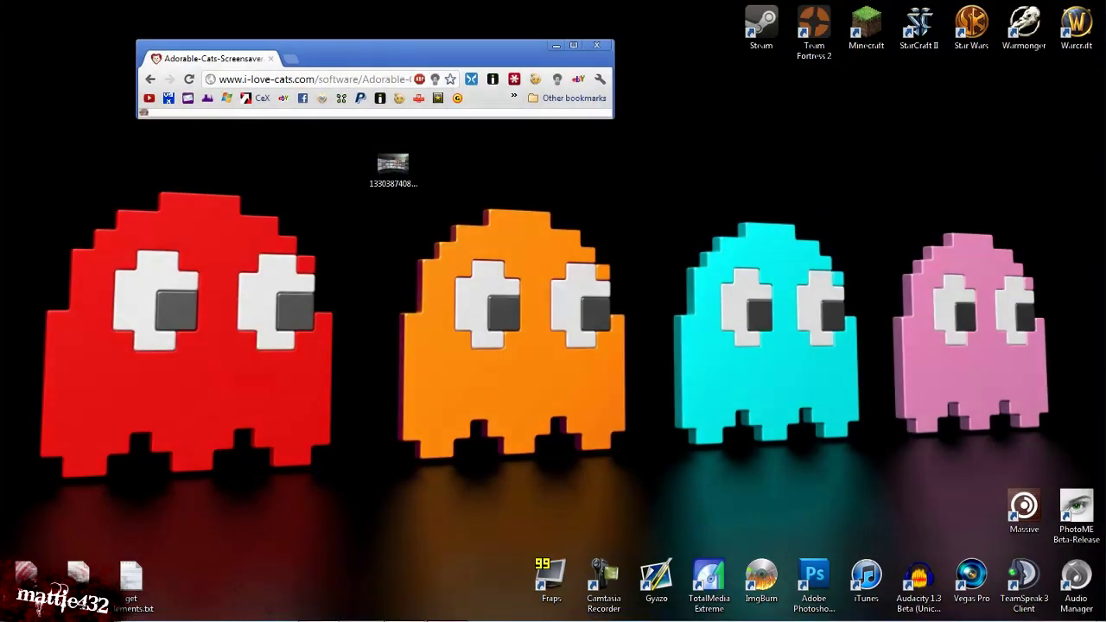